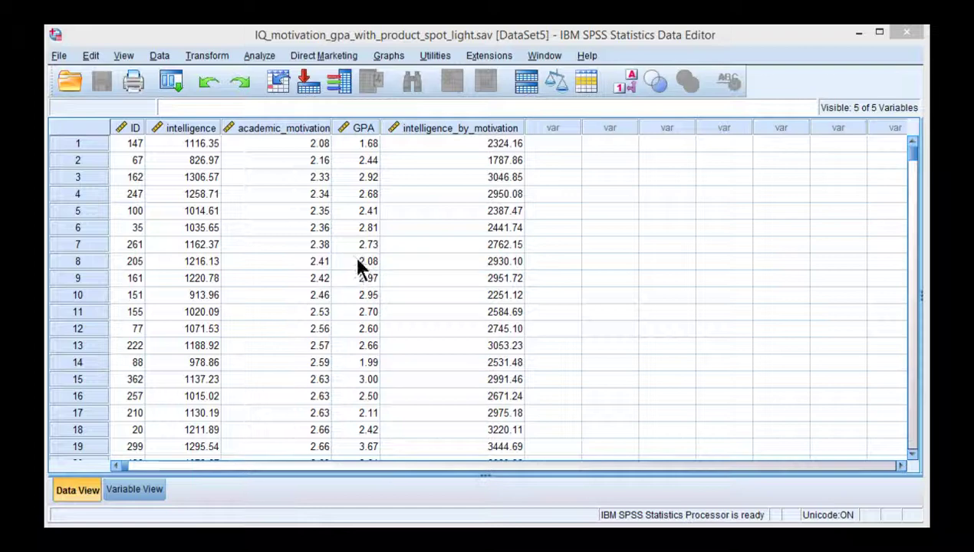
# Inspect case 1's full intelligence, academic motivation, GPA and intelligence_by_motivation values.
pyautogui.click(203, 145)
pyautogui.click(264, 146)
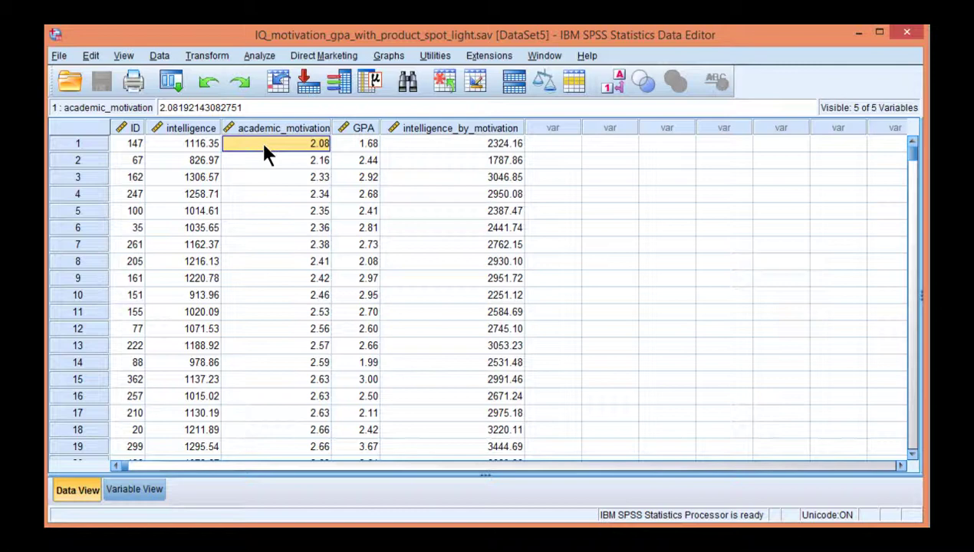
pyautogui.click(363, 145)
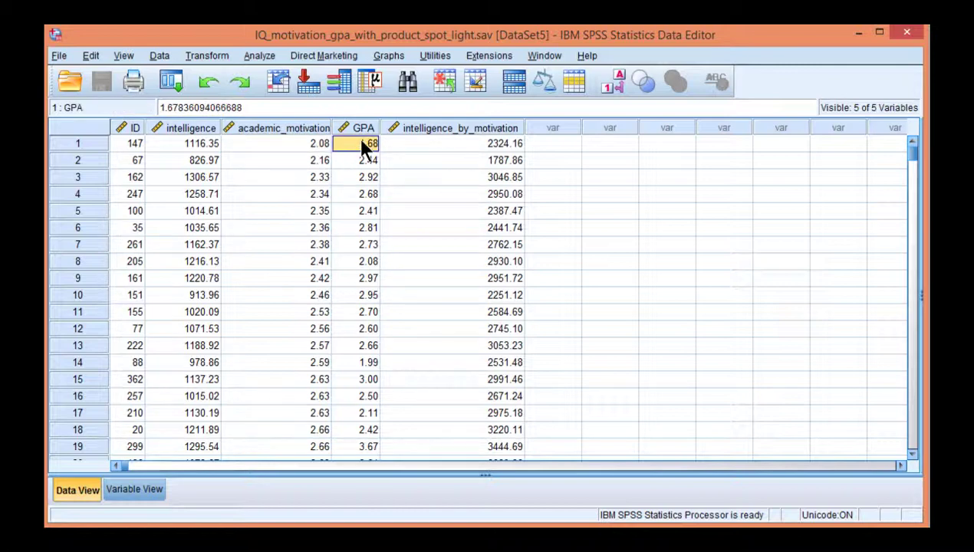
pyautogui.click(397, 146)
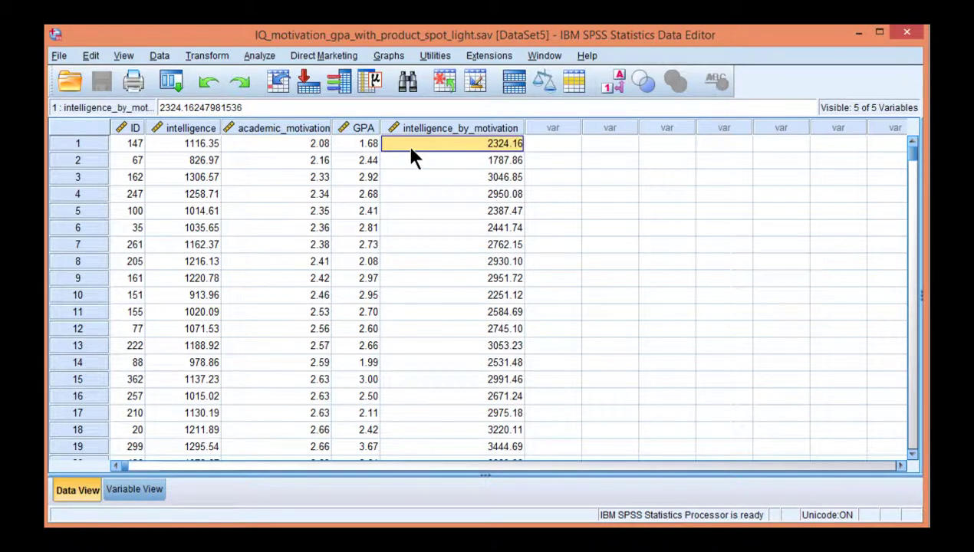
pyautogui.click(299, 143)
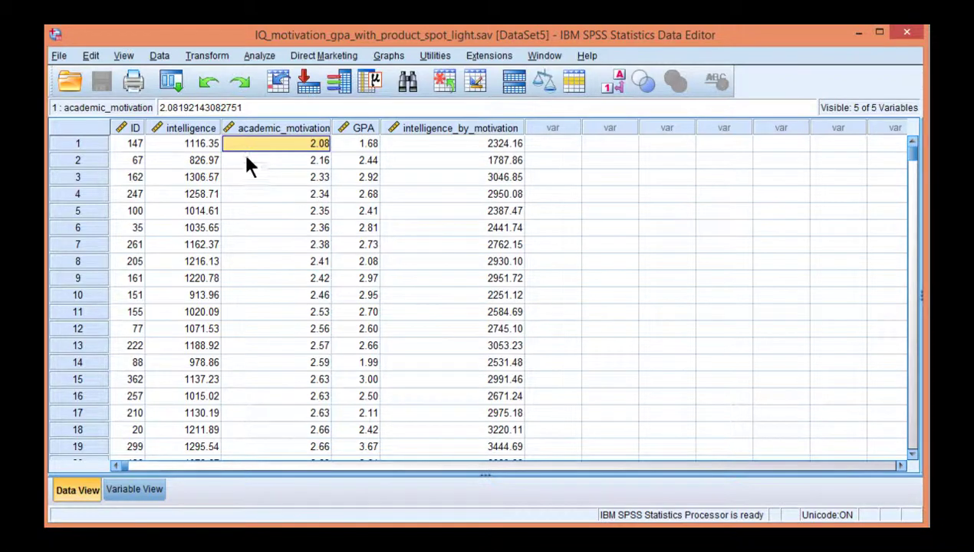
pyautogui.click(201, 148)
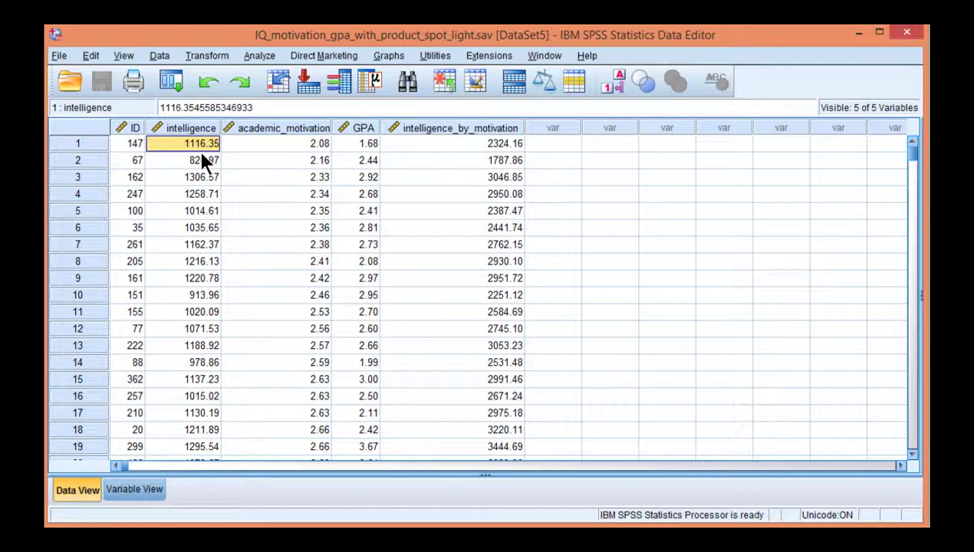
pyautogui.click(272, 150)
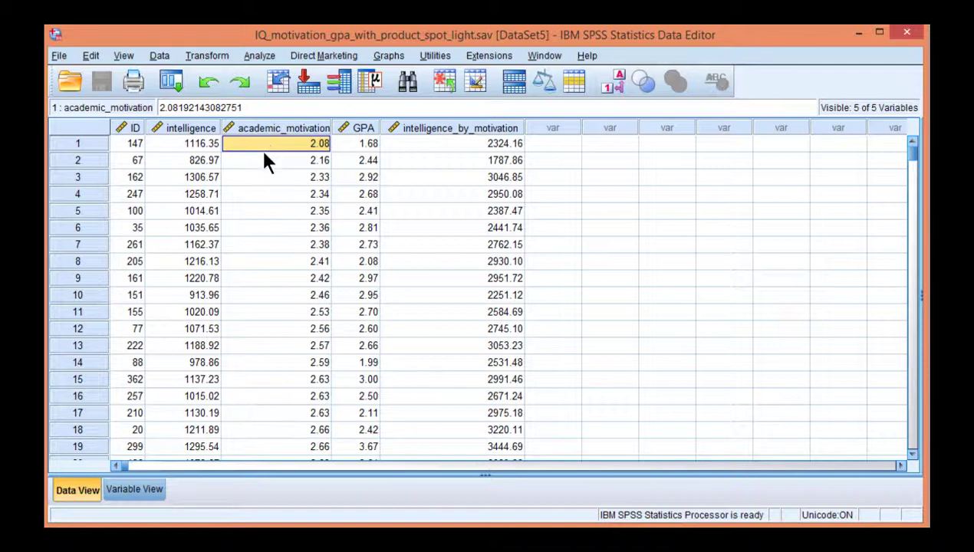
pyautogui.scroll(-13, 299, 238)
pyautogui.scroll(13, 299, 238)
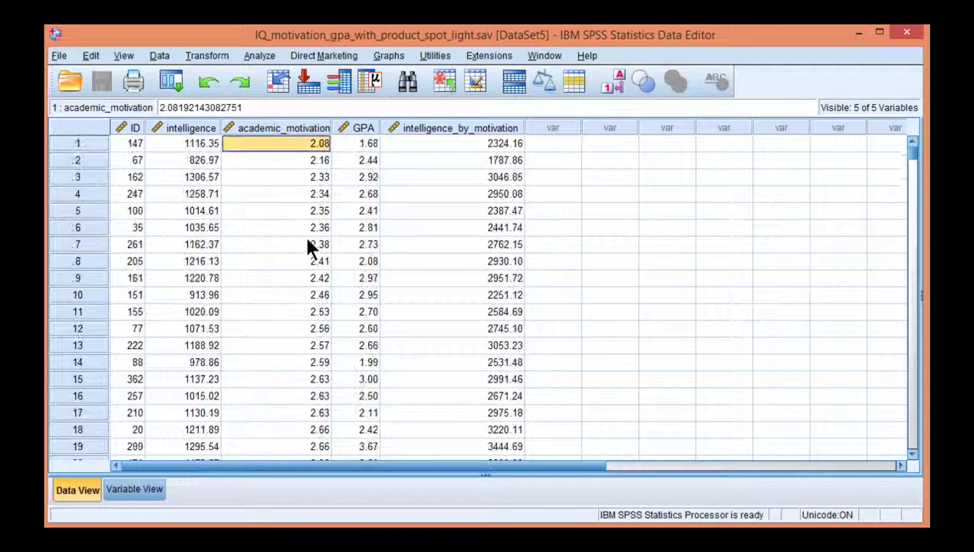
pyautogui.click(306, 160)
pyautogui.press('Down')
pyautogui.press('Down')
pyautogui.press('Down')
pyautogui.click(319, 146)
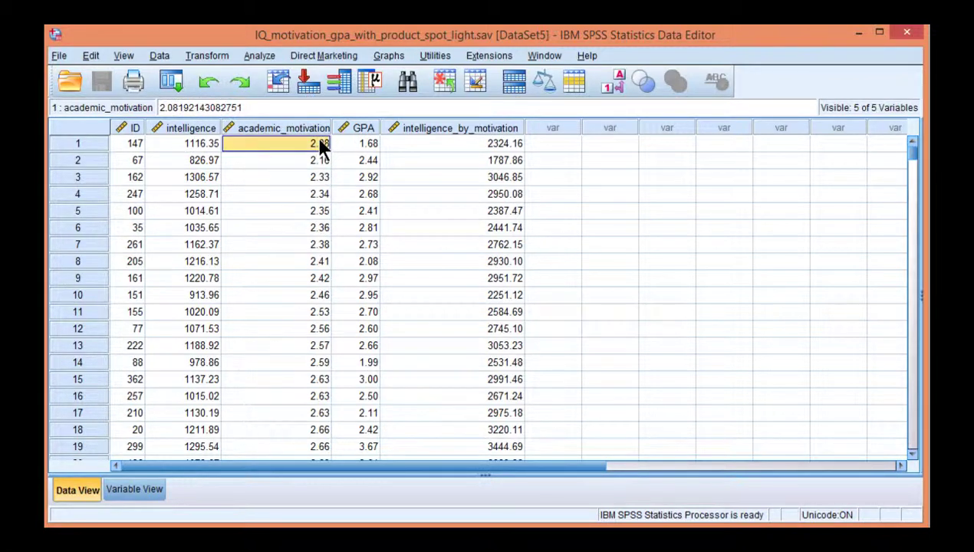
# Scroll through the dataset to review the unsorted academic motivation values.
pyautogui.scroll(-20, 309, 251)
pyautogui.scroll(-13, 312, 260)
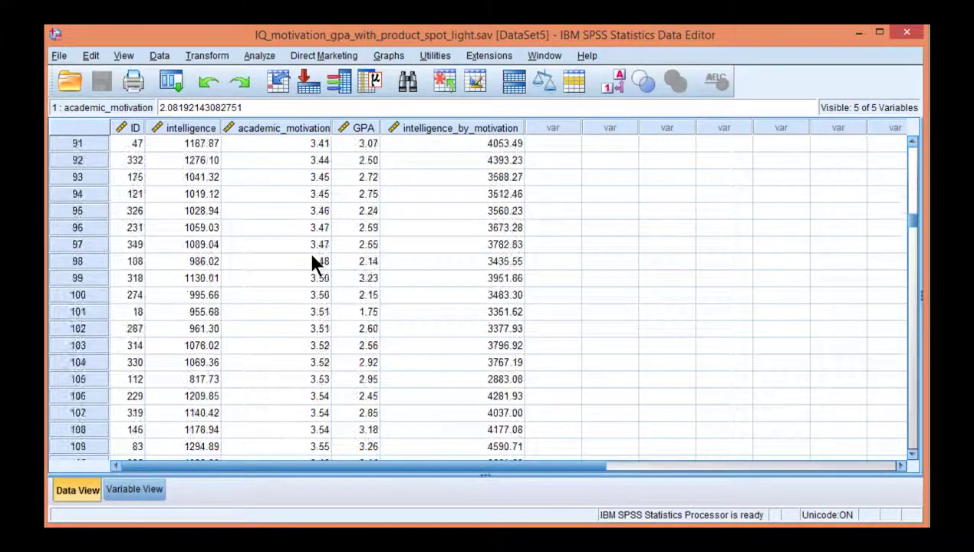
pyautogui.scroll(20, 312, 260)
pyautogui.scroll(14, 315, 265)
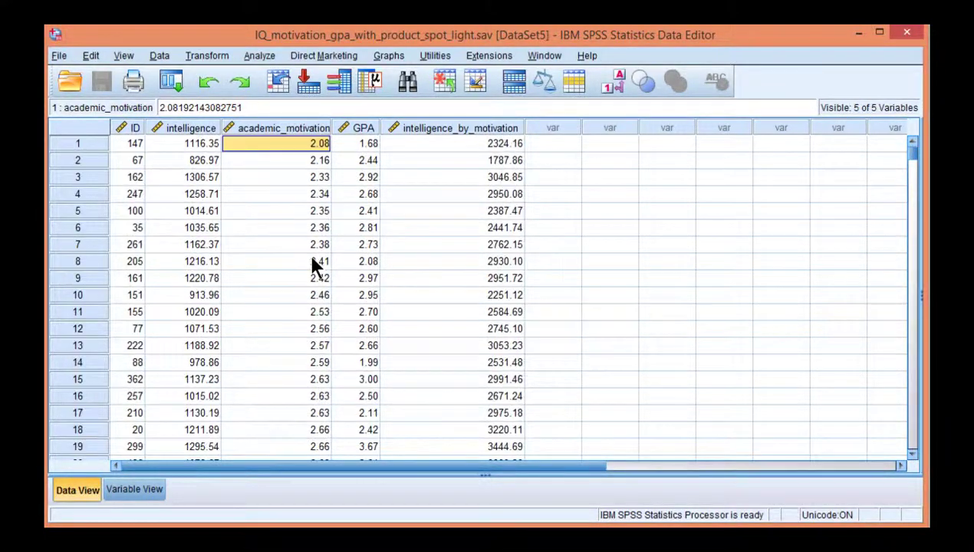
pyautogui.scroll(-5, 300, 163)
pyautogui.scroll(-14, 302, 171)
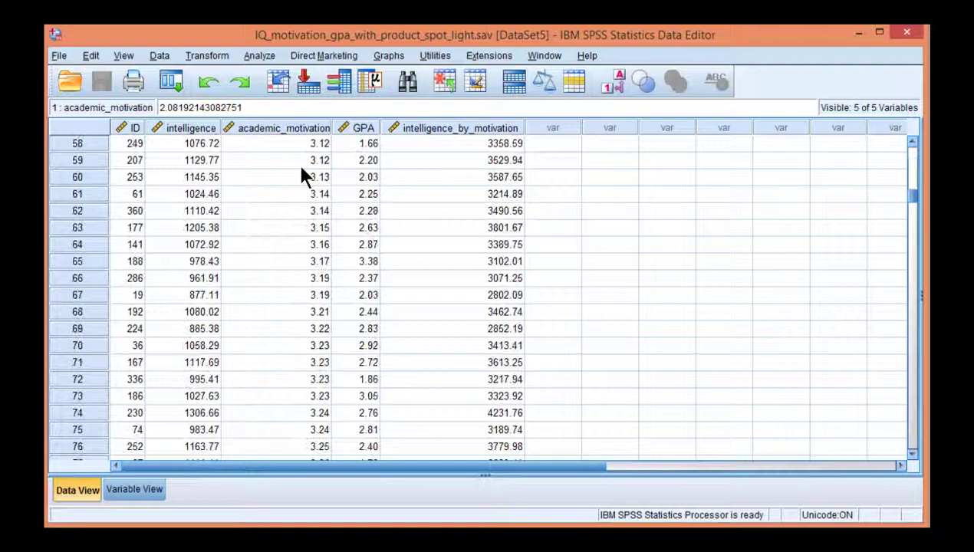
pyautogui.scroll(19, 302, 170)
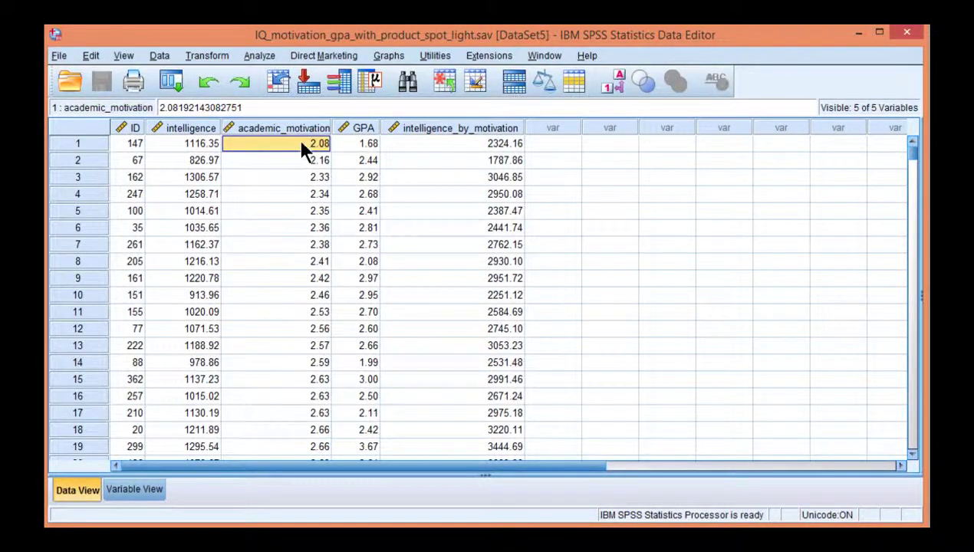
pyautogui.scroll(-20, 302, 154)
pyautogui.scroll(-20, 313, 214)
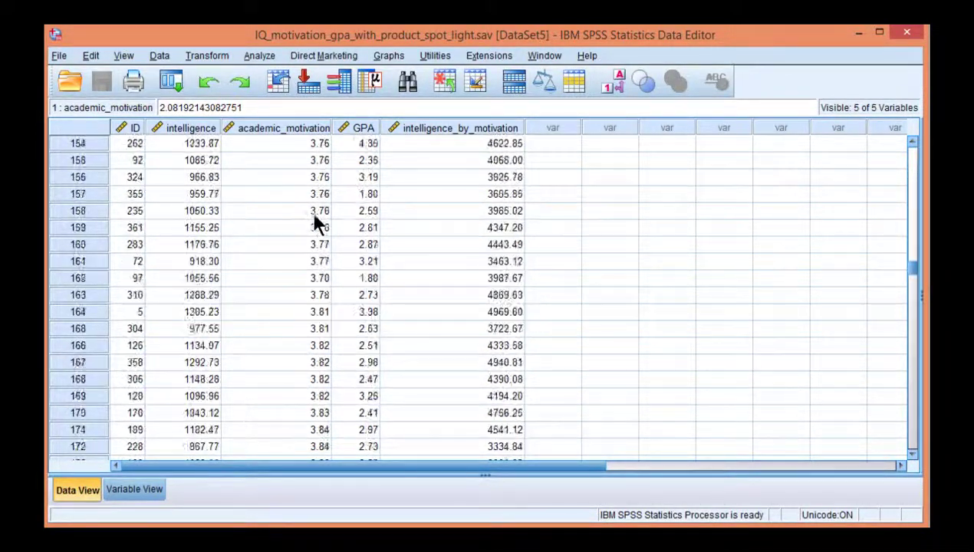
pyautogui.scroll(-6, 314, 227)
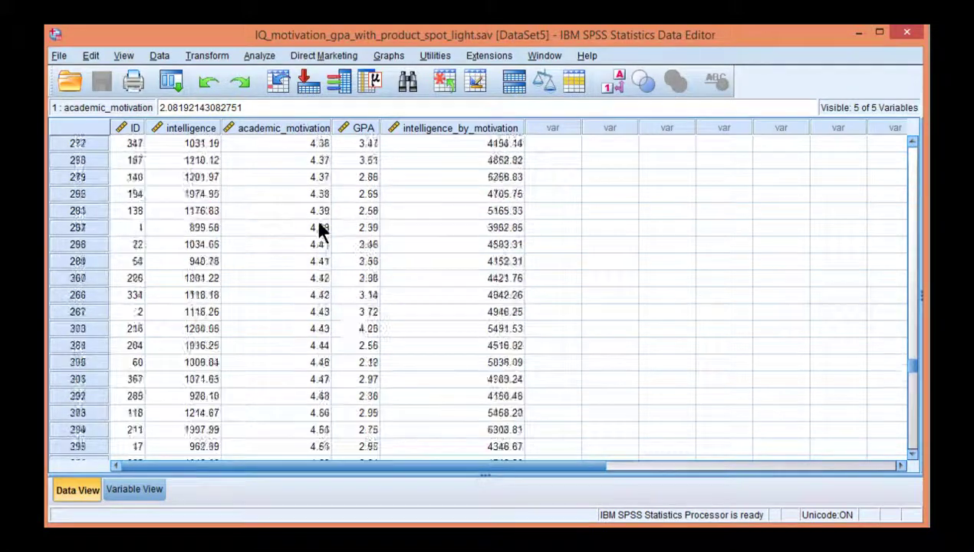
pyautogui.scroll(16, 315, 229)
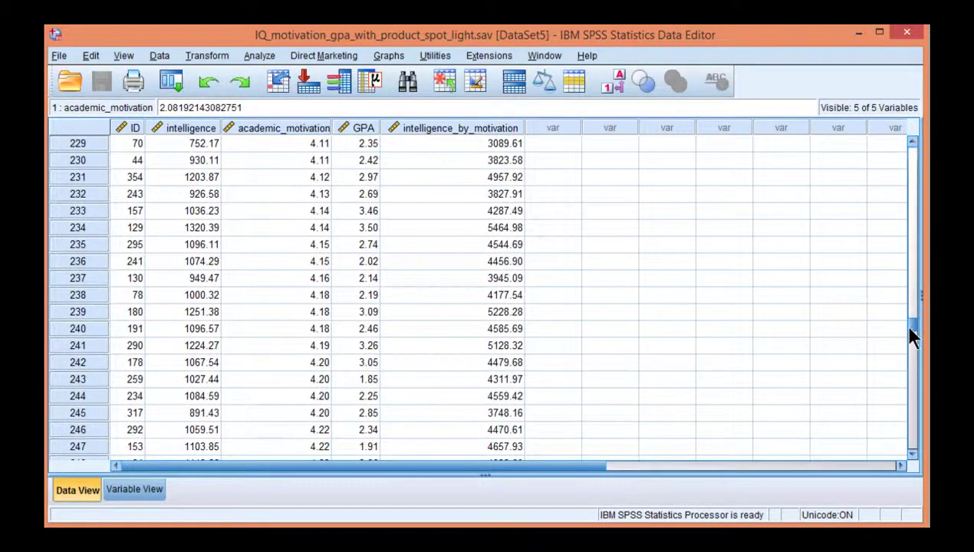
pyautogui.moveTo(913, 337); pyautogui.dragTo(911, 152)
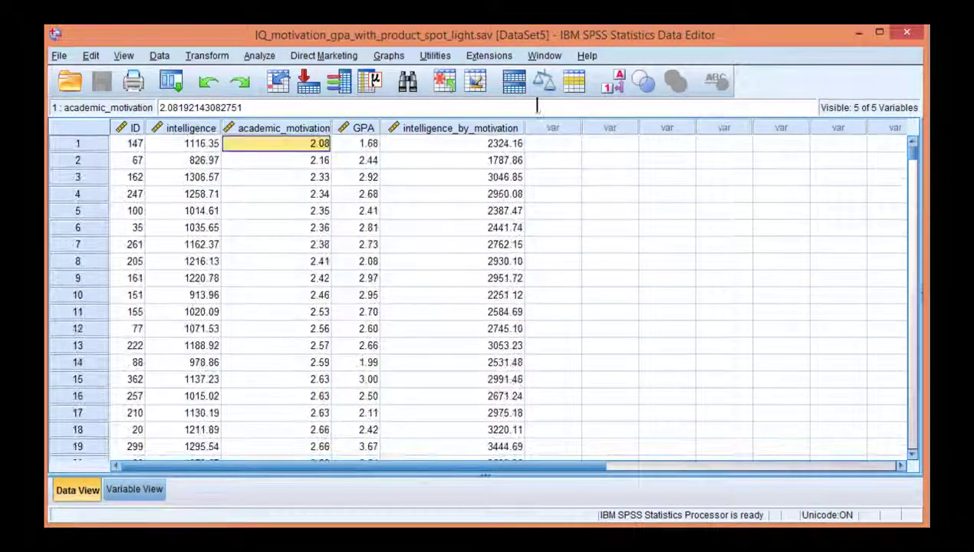
# Sort the cases ascending by academic_motivation so case 1 starts at 2.08.
pyautogui.click(159, 55)
pyautogui.click(198, 264)
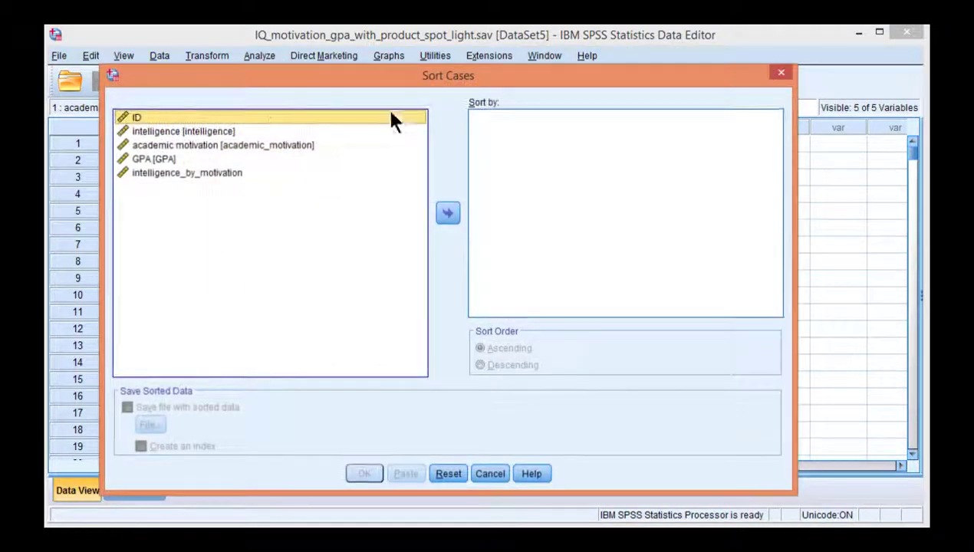
pyautogui.click(219, 146)
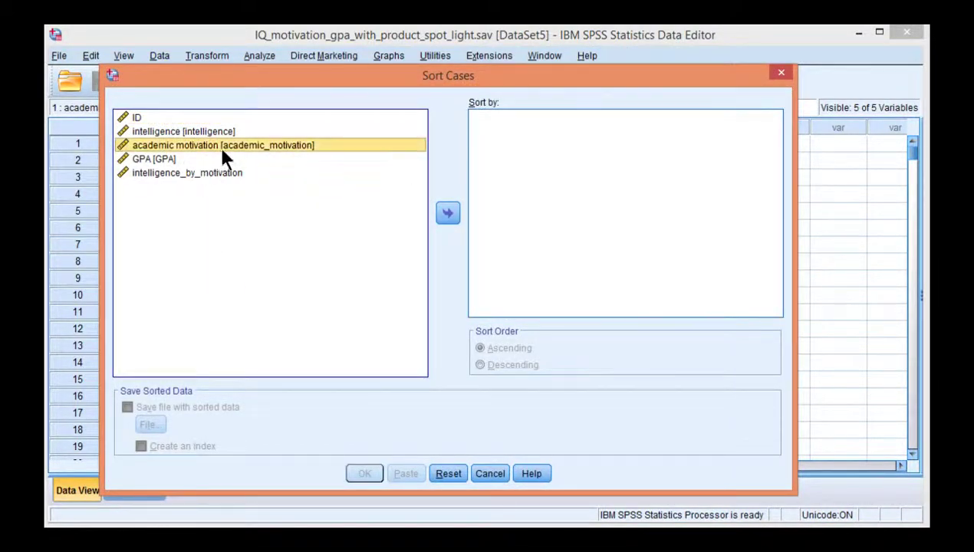
pyautogui.click(447, 215)
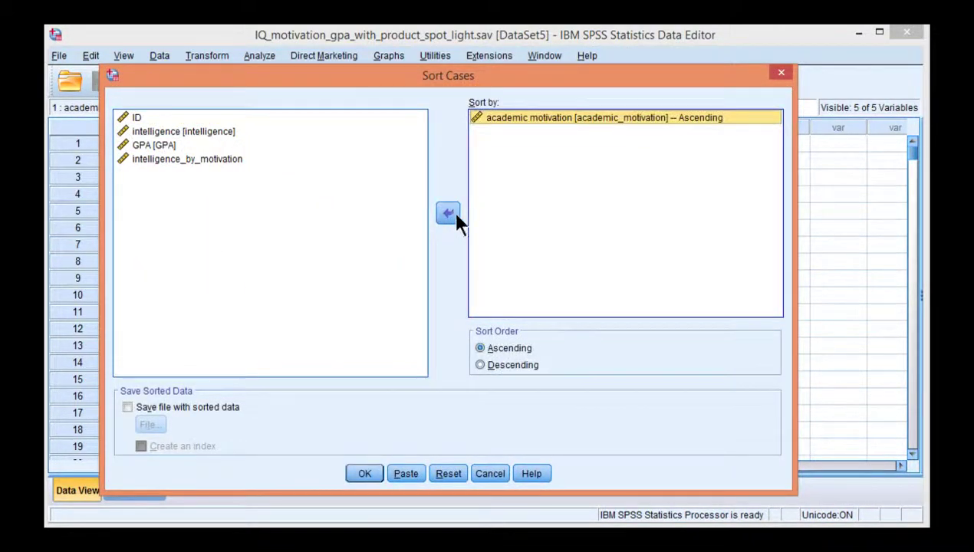
pyautogui.click(363, 473)
# Check the sorted academic motivation values for cases 2 and 3 and scroll the column.
pyautogui.click(310, 177)
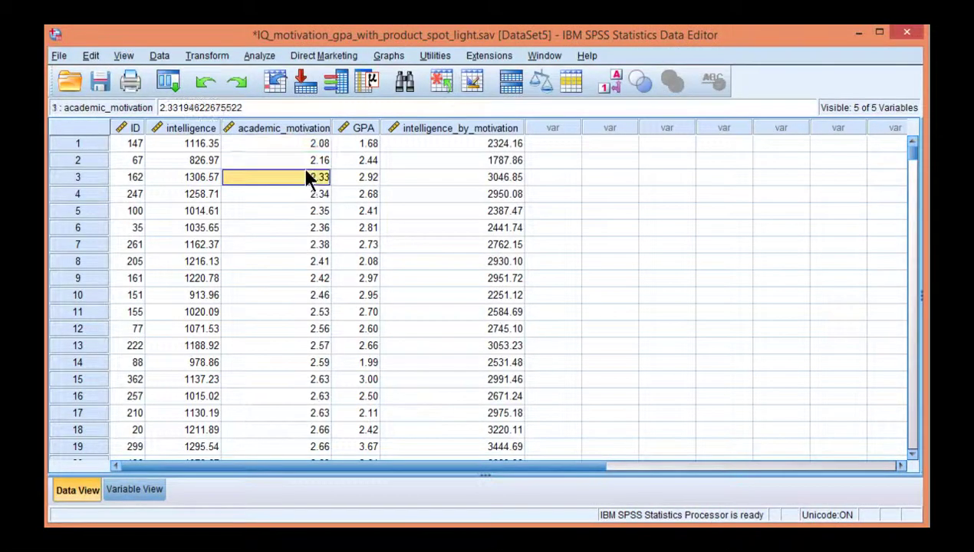
pyautogui.click(311, 128)
pyautogui.click(307, 161)
pyautogui.scroll(-5, 315, 384)
pyautogui.scroll(-1, 311, 397)
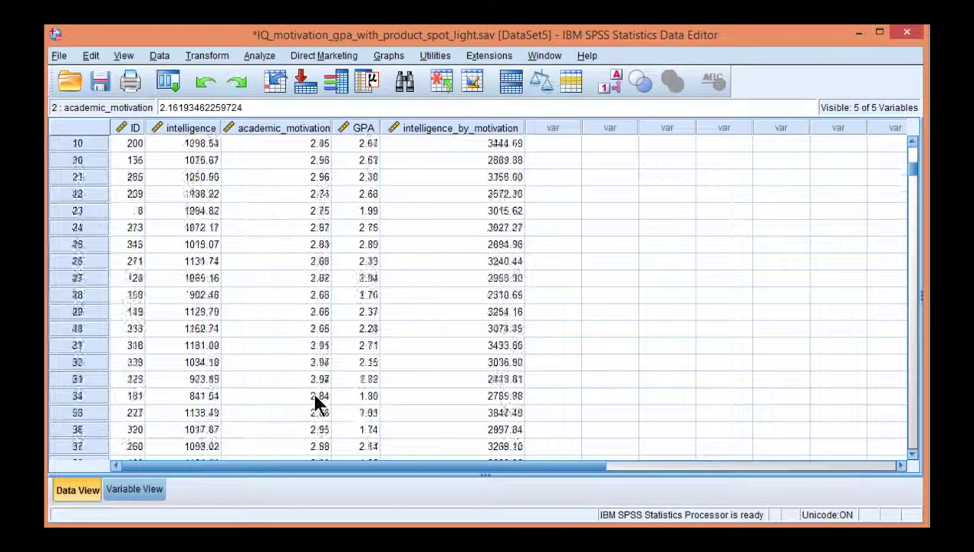
pyautogui.scroll(6, 311, 397)
pyautogui.scroll(-20, 314, 396)
pyautogui.scroll(-20, 315, 396)
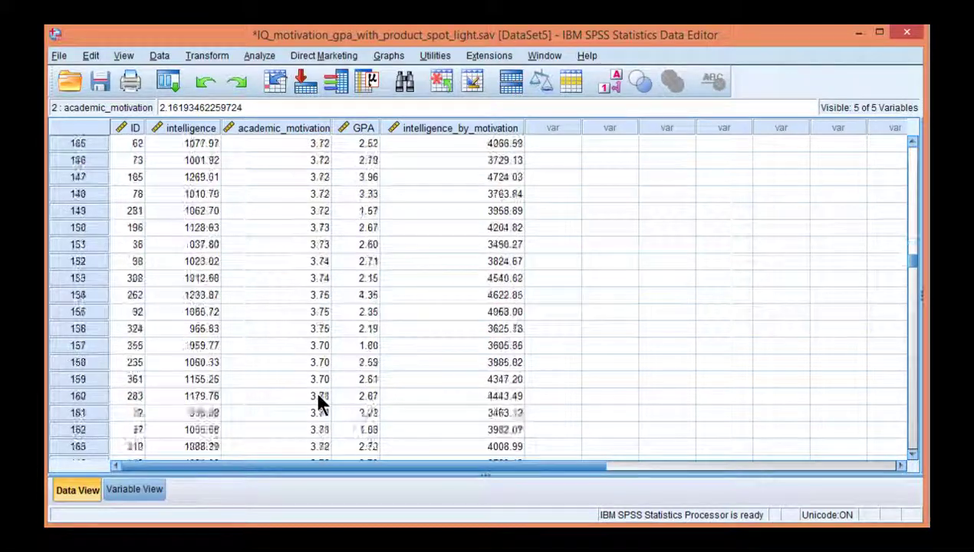
pyautogui.scroll(12, 315, 398)
pyautogui.scroll(20, 317, 403)
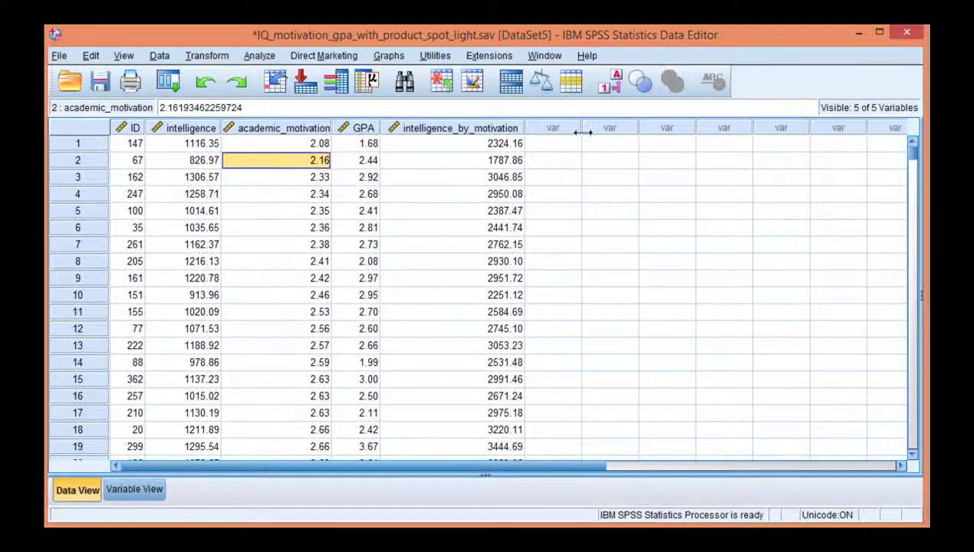
# Mark rows 1–14 and case 9's value to review the lowest sorted motivation values.
pyautogui.moveTo(547, 144); pyautogui.dragTo(558, 368)
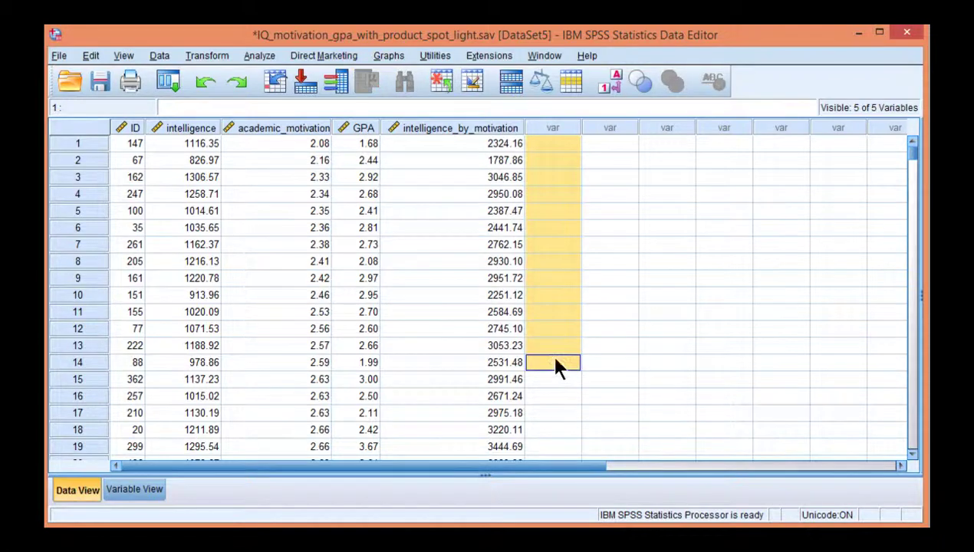
pyautogui.click(296, 280)
pyautogui.scroll(-20, 334, 290)
pyautogui.scroll(-20, 343, 305)
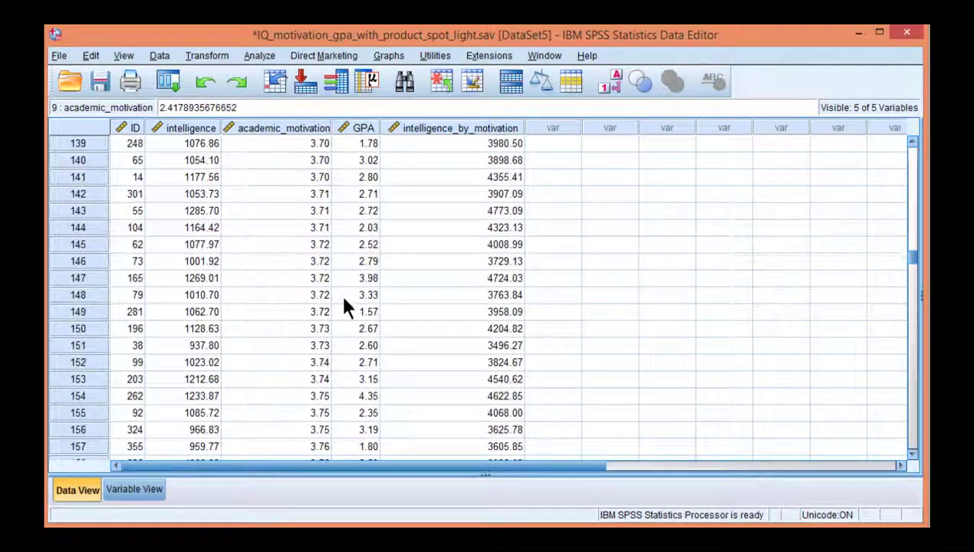
pyautogui.moveTo(570, 338); pyautogui.dragTo(563, 454)
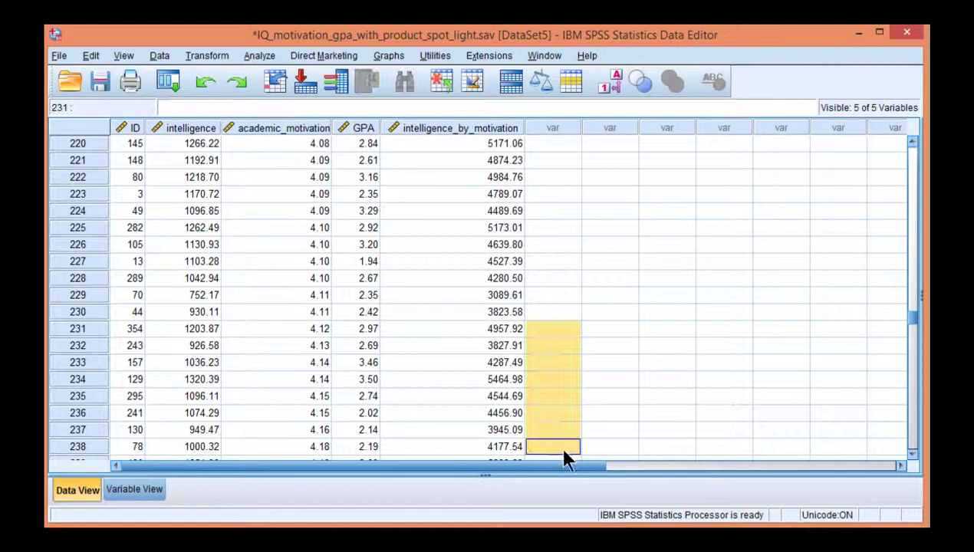
pyautogui.scroll(20, 467, 303)
pyautogui.scroll(20, 458, 316)
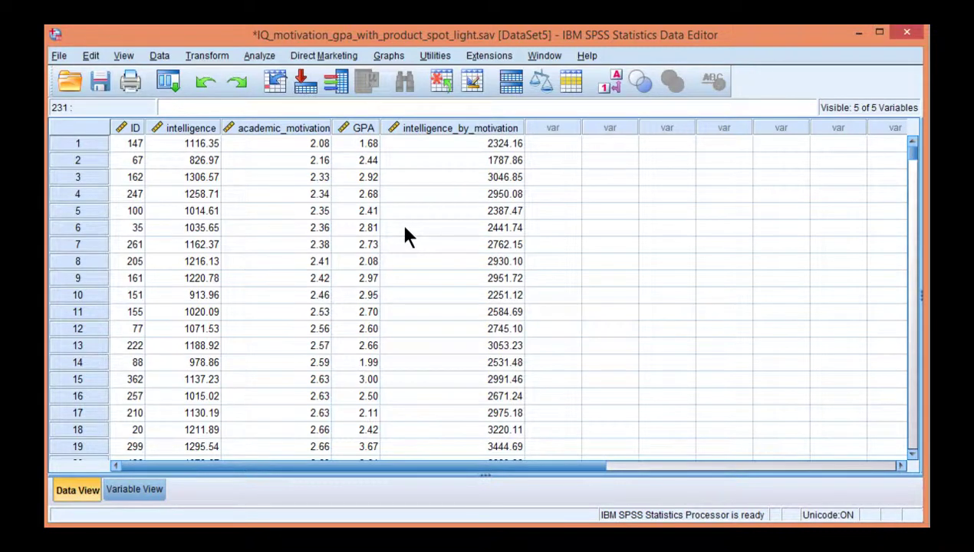
# Run Frequencies on academic motivation with only the Median statistic, giving 3.8809, without frequency tables.
pyautogui.click(261, 54)
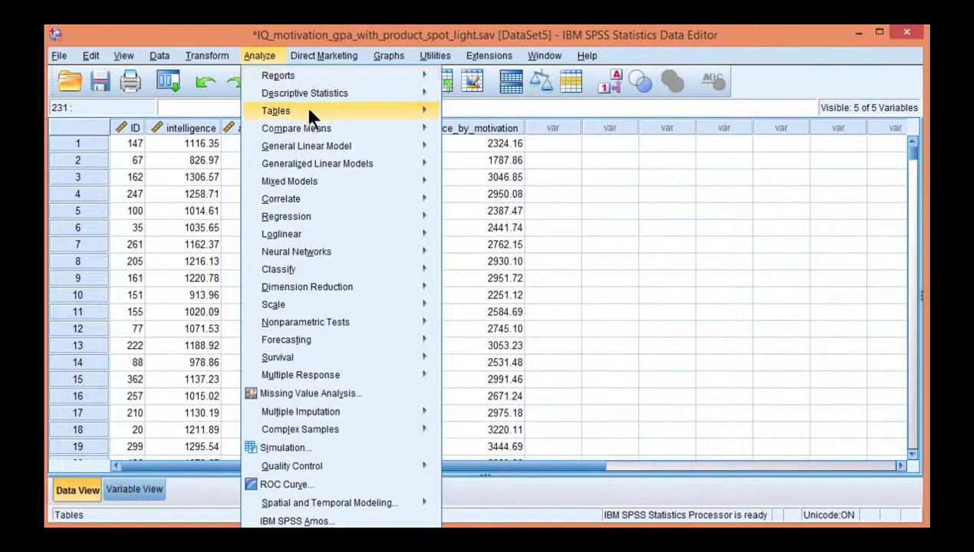
pyautogui.moveTo(318, 98)
pyautogui.click(456, 96)
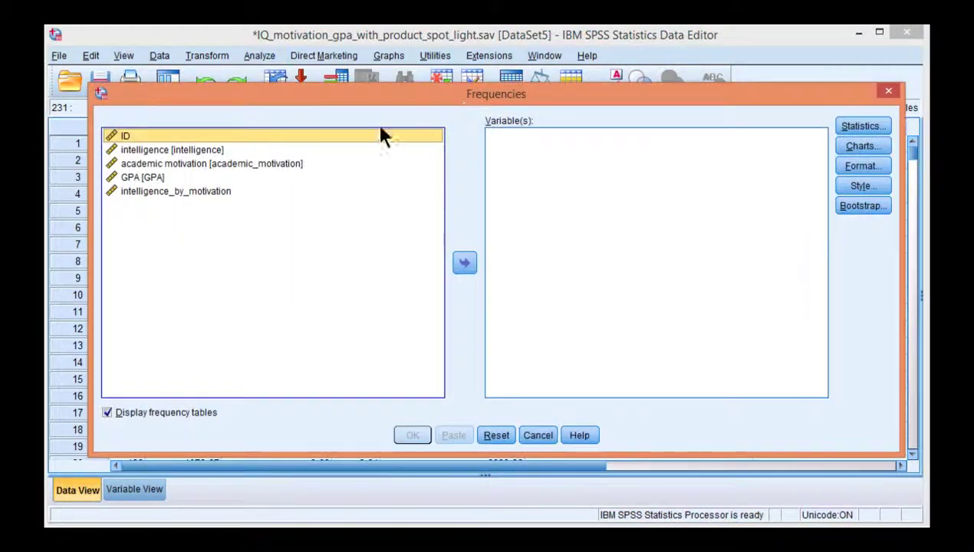
pyautogui.click(218, 165)
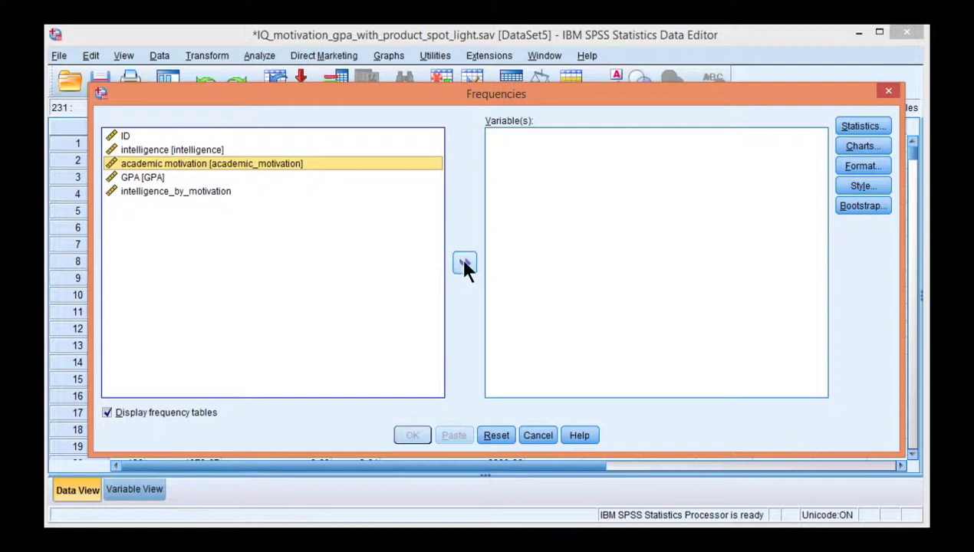
pyautogui.click(464, 263)
pyautogui.click(859, 127)
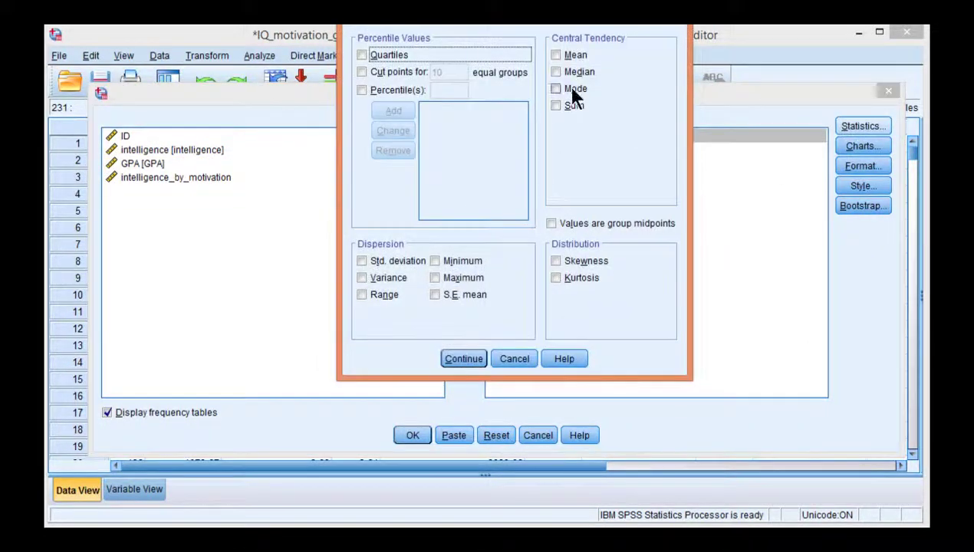
pyautogui.click(454, 358)
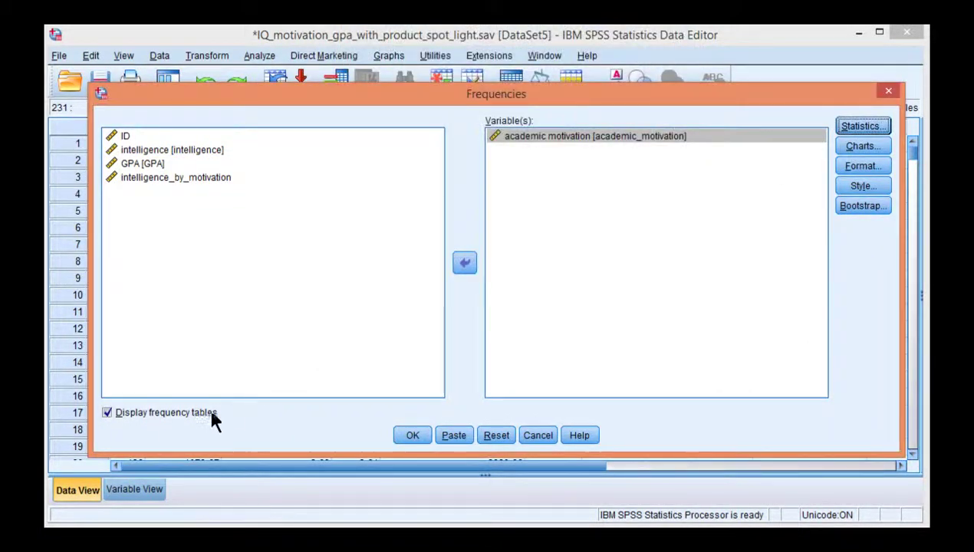
pyautogui.click(187, 413)
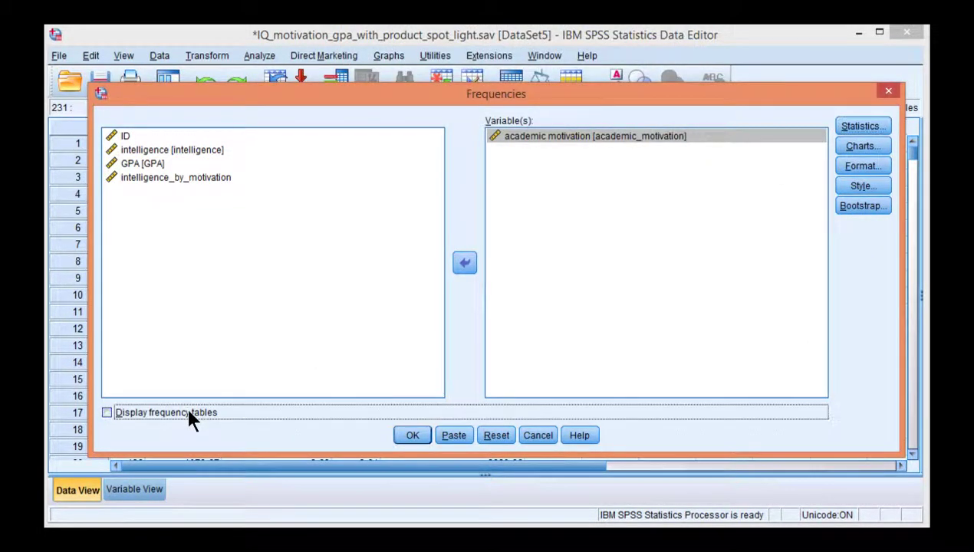
pyautogui.click(413, 435)
pyautogui.moveTo(452, 93); pyautogui.dragTo(354, 40)
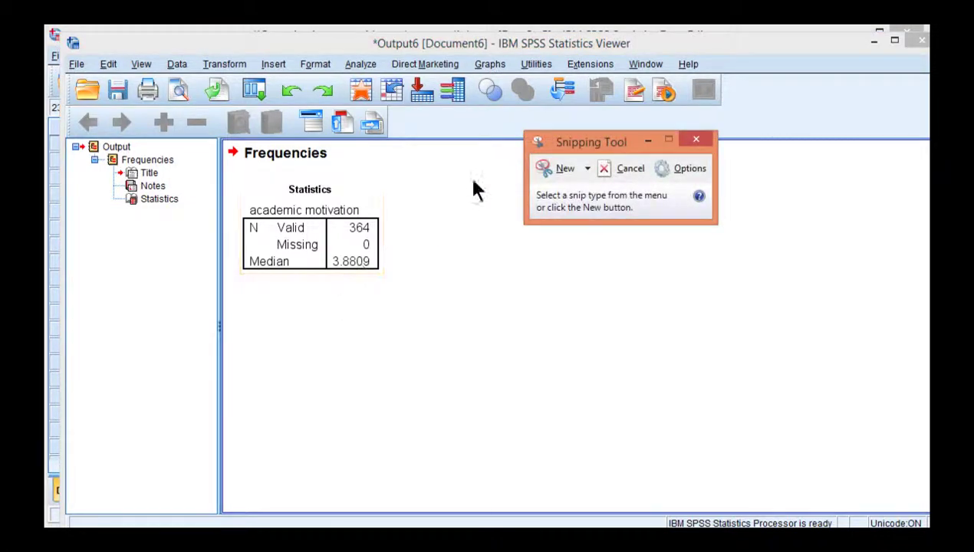
# Snip the median Statistics table, then minimize Snipping Tool and the Output Viewer.
pyautogui.click(557, 176)
pyautogui.moveTo(223, 170); pyautogui.dragTo(411, 307)
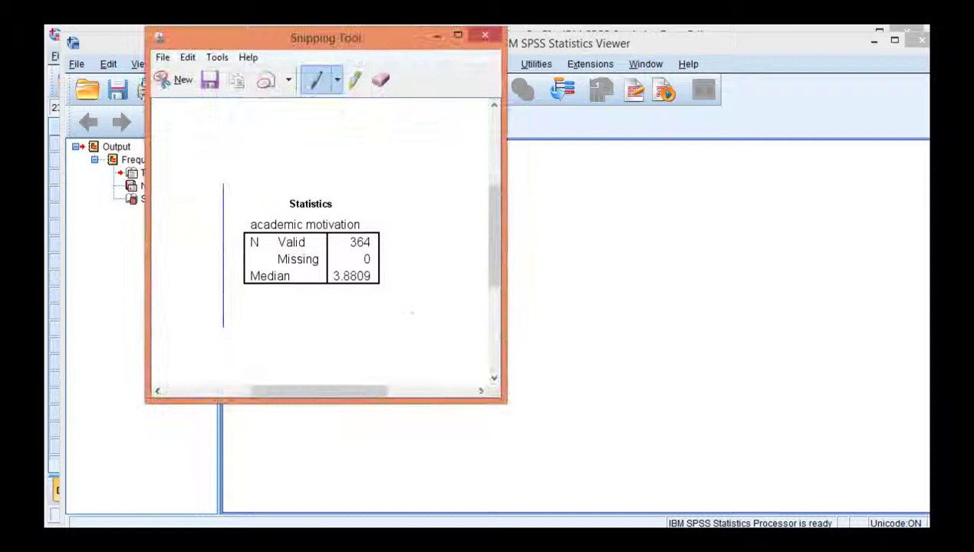
pyautogui.click(434, 37)
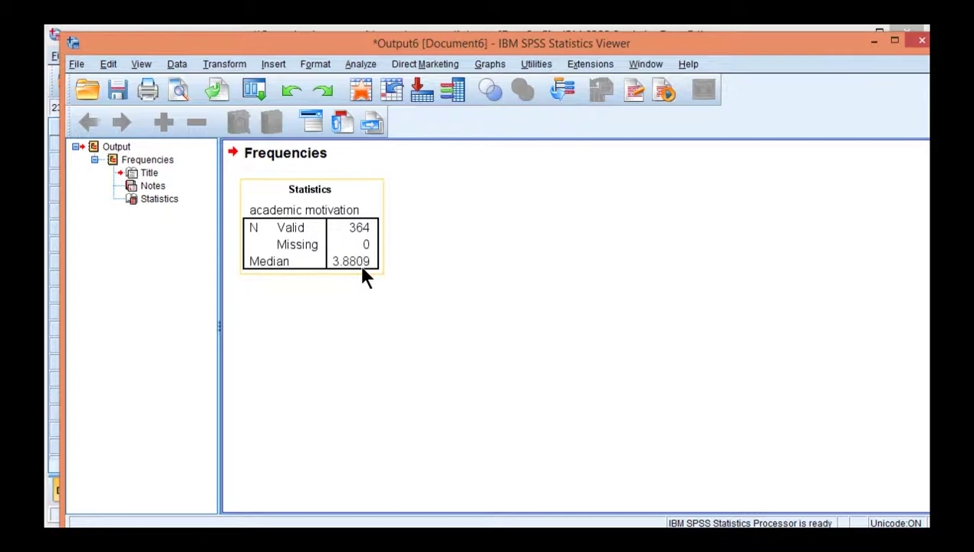
pyautogui.click(874, 42)
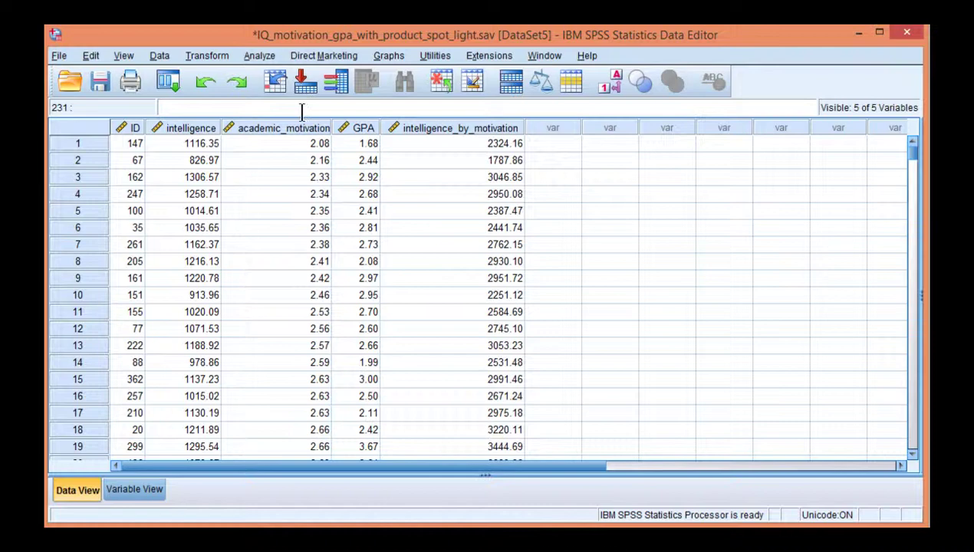
# Recode academic_motivation into a new output variable named motivation_lo_hi and bring up Old and New Values.
pyautogui.click(222, 60)
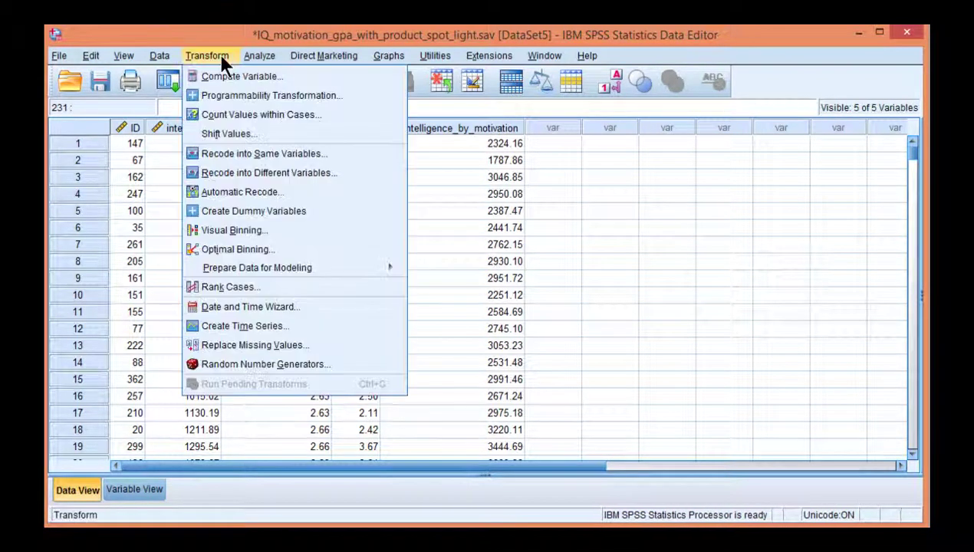
pyautogui.click(247, 172)
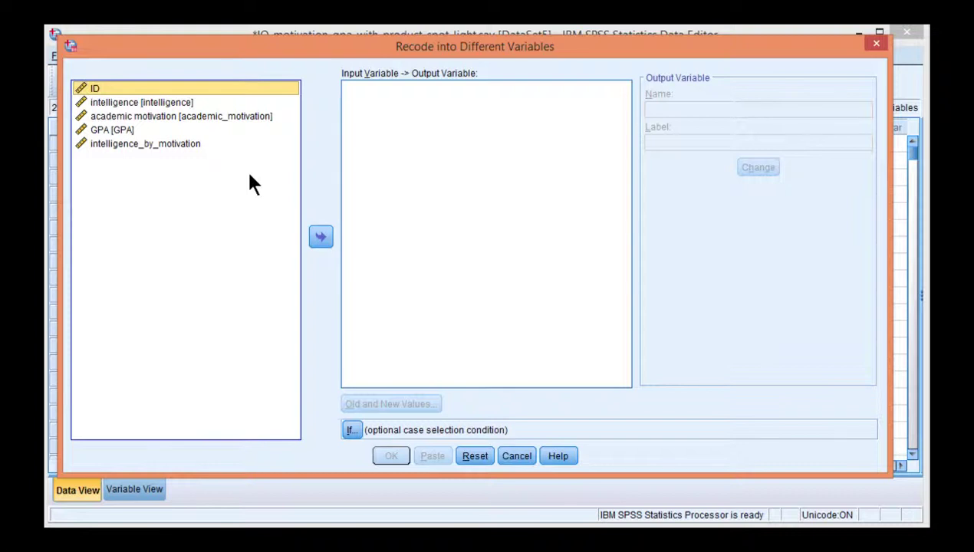
pyautogui.click(189, 115)
pyautogui.click(319, 237)
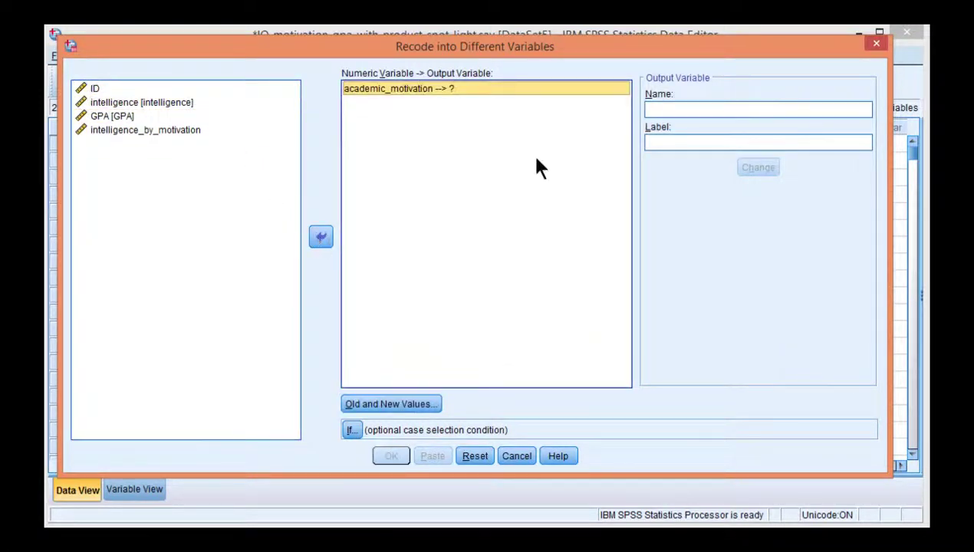
pyautogui.click(674, 110)
pyautogui.write('m')
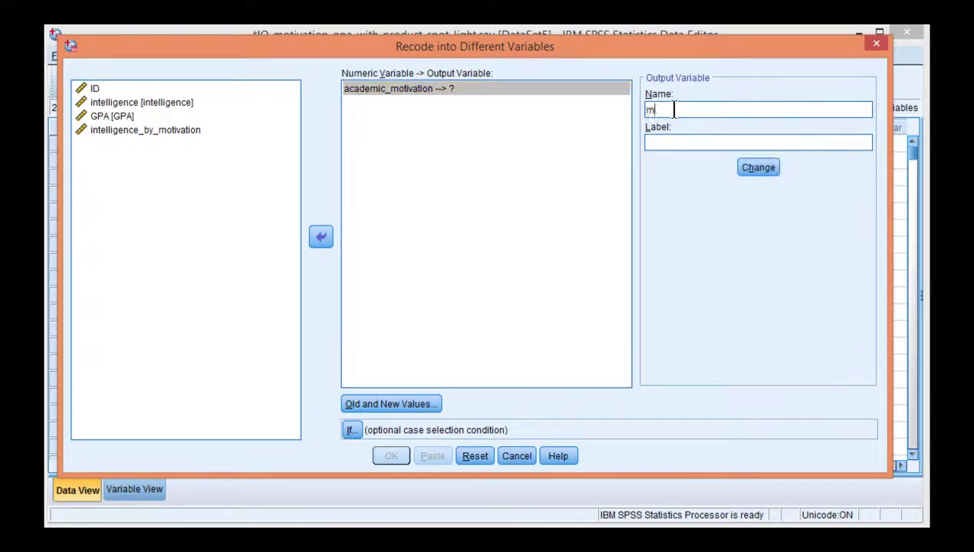
pyautogui.write('otivation_lo_hi')
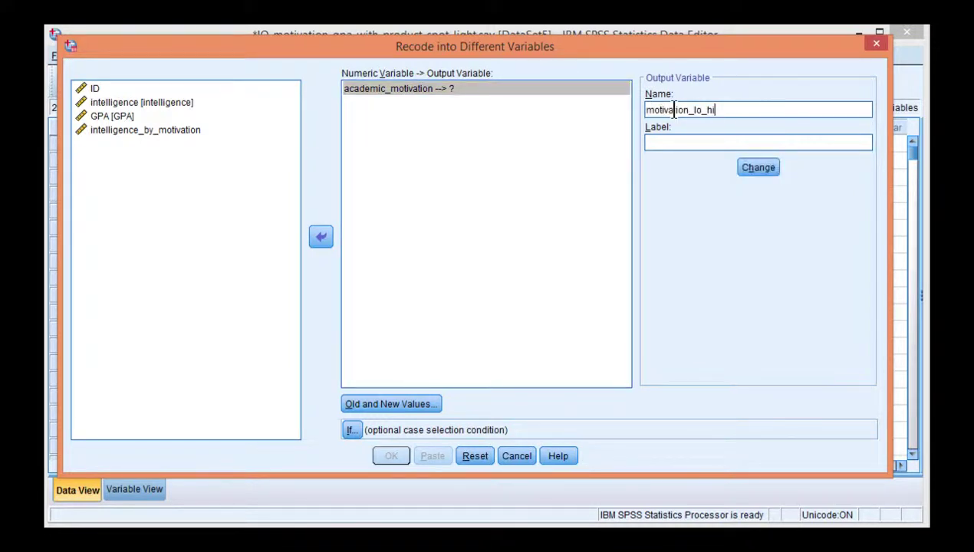
pyautogui.click(757, 167)
pyautogui.click(385, 397)
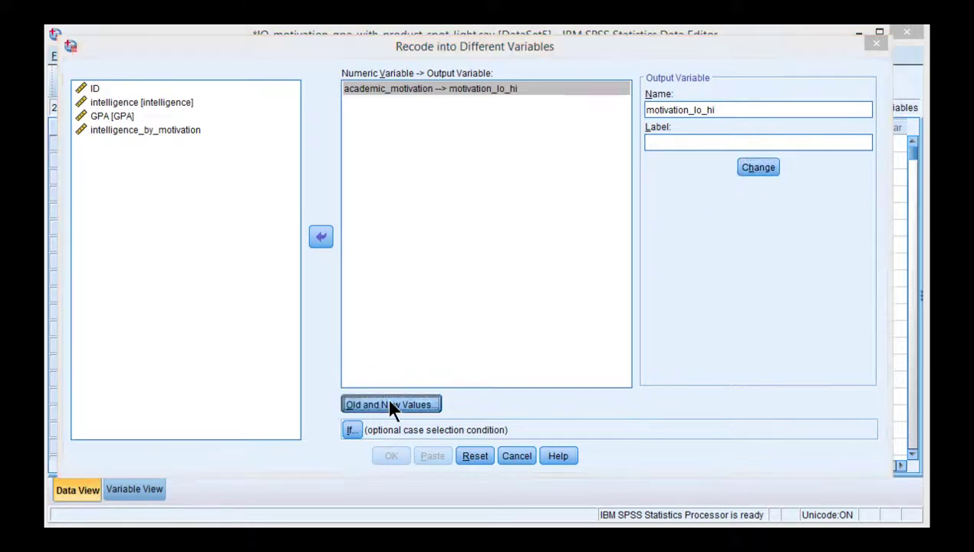
# Add the rule Lowest through 3.8809 becomes 1, reading the median from the snip.
pyautogui.click(433, 360)
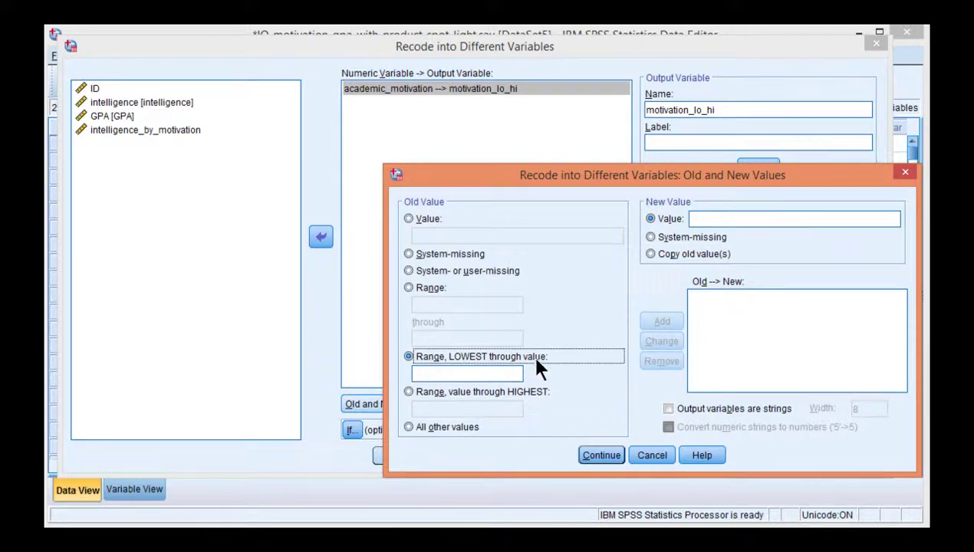
pyautogui.click(504, 371)
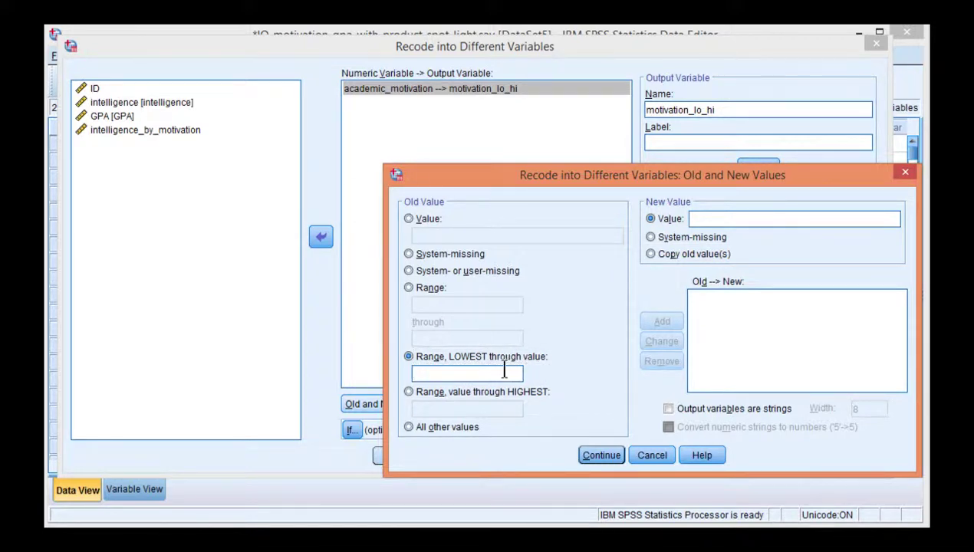
pyautogui.hotkey('alt', 'Tab')
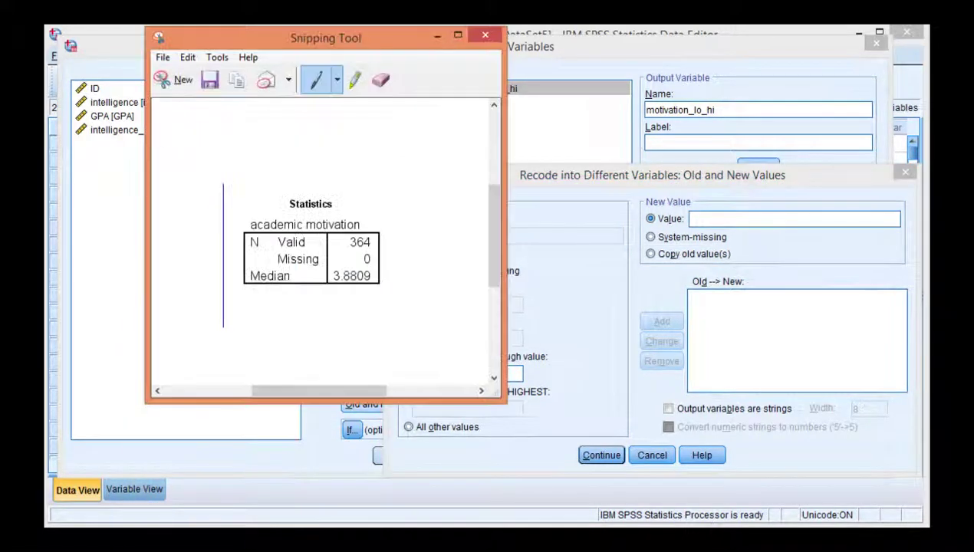
pyautogui.hotkey('alt', 'Tab')
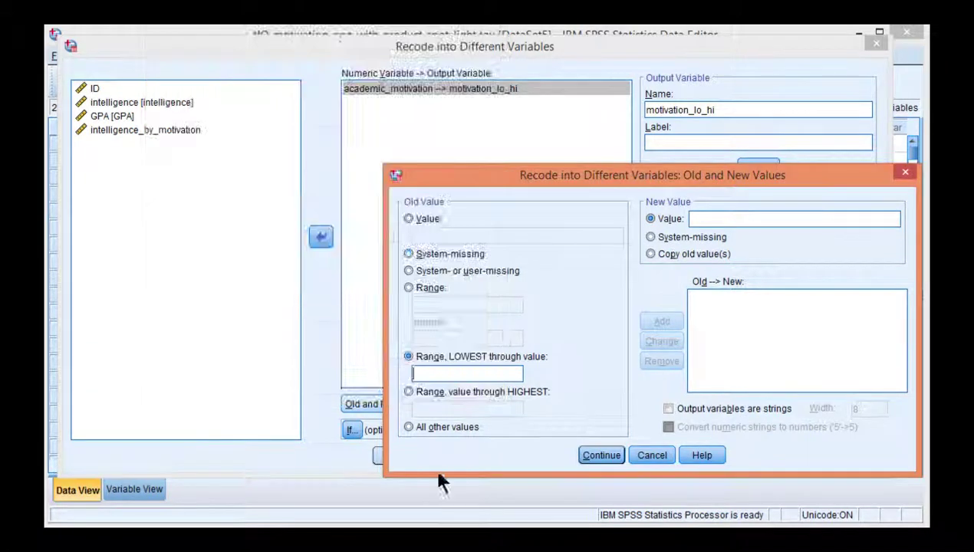
pyautogui.write('3.')
pyautogui.write('8889')
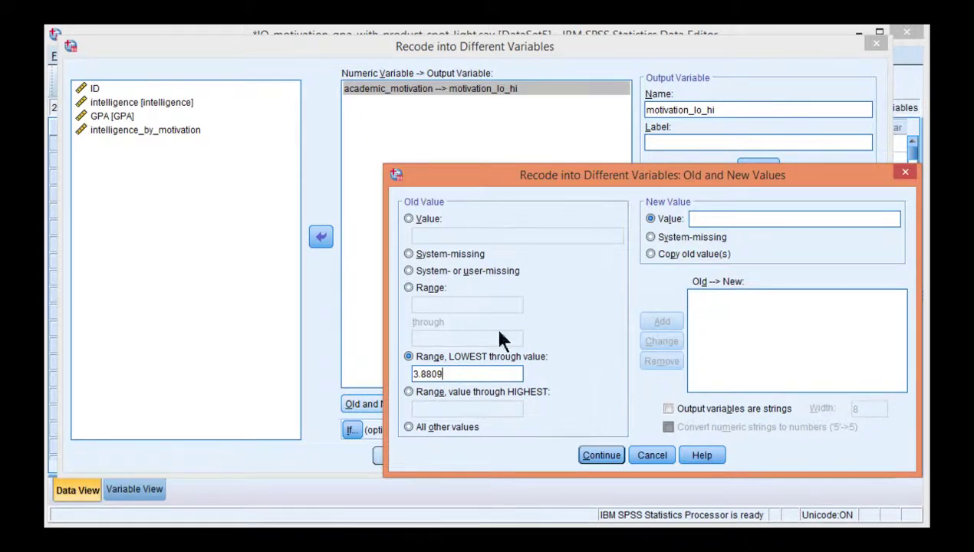
pyautogui.click(716, 219)
pyautogui.write('1')
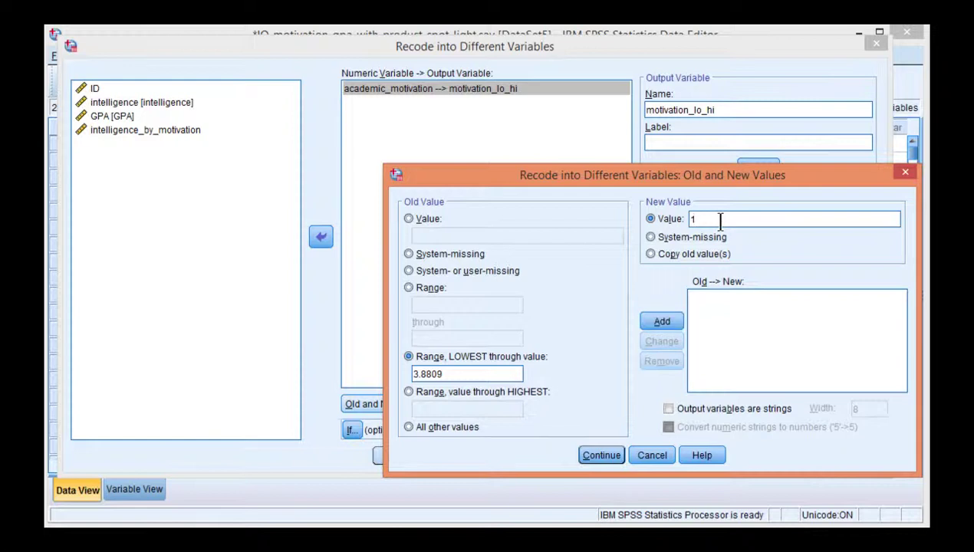
pyautogui.click(666, 320)
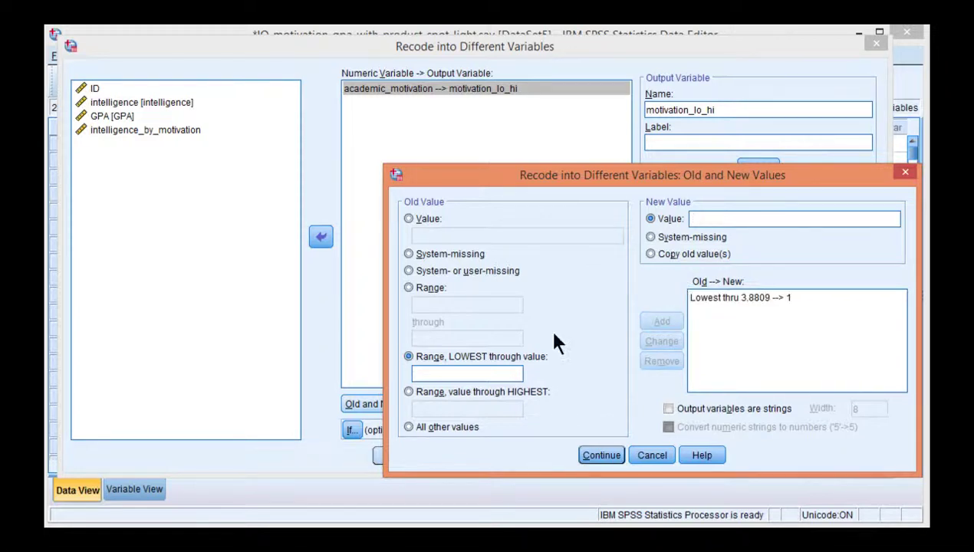
# Add the rule All other values becomes 2 and confirm the recode rules.
pyautogui.click(428, 434)
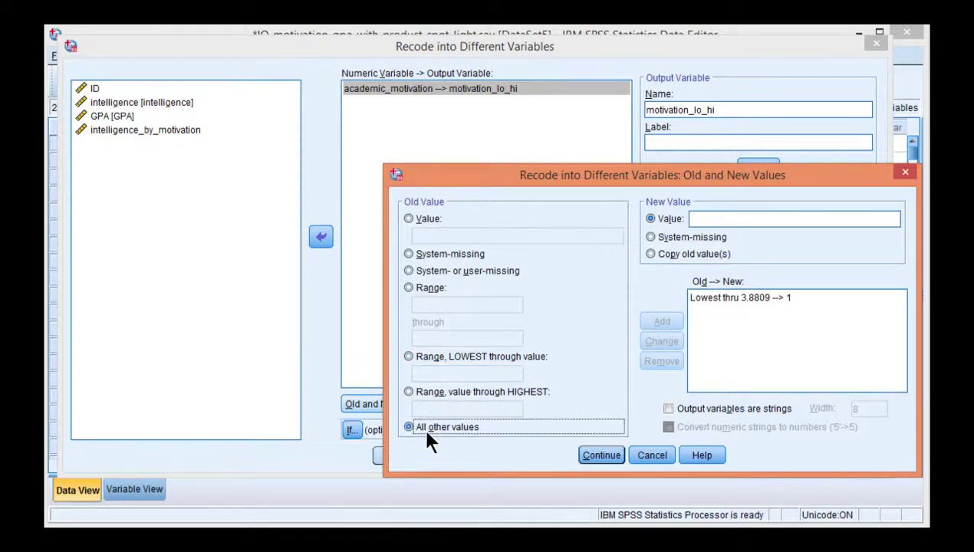
pyautogui.click(701, 220)
pyautogui.write('2')
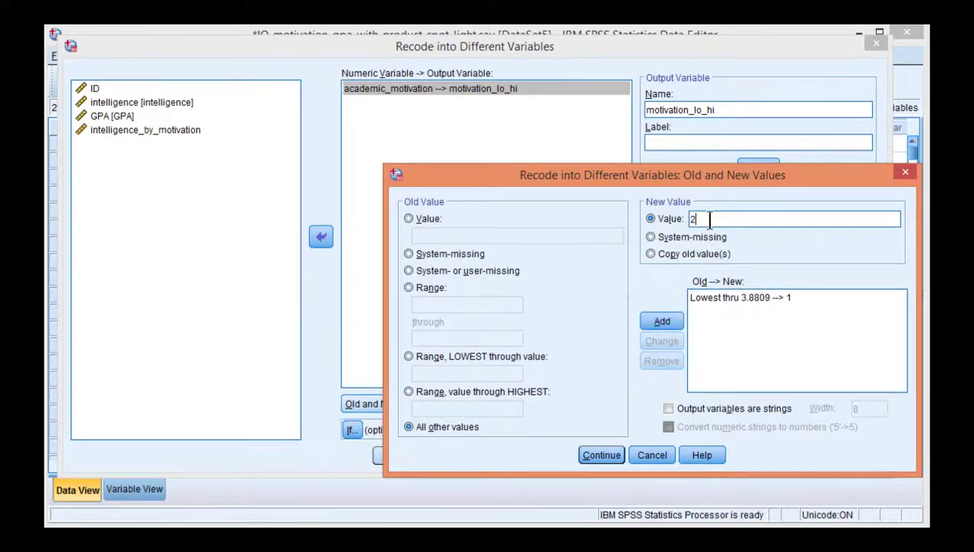
pyautogui.click(665, 321)
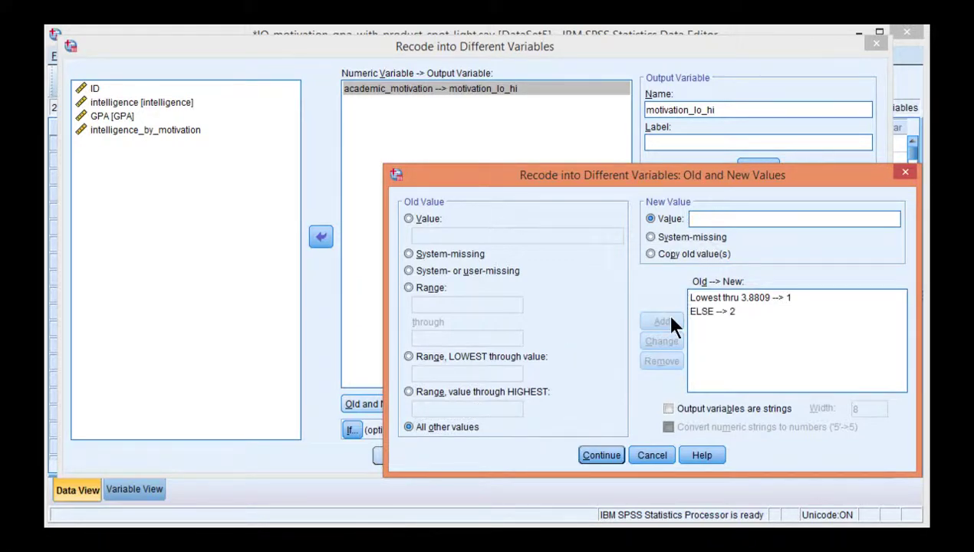
pyautogui.click(594, 459)
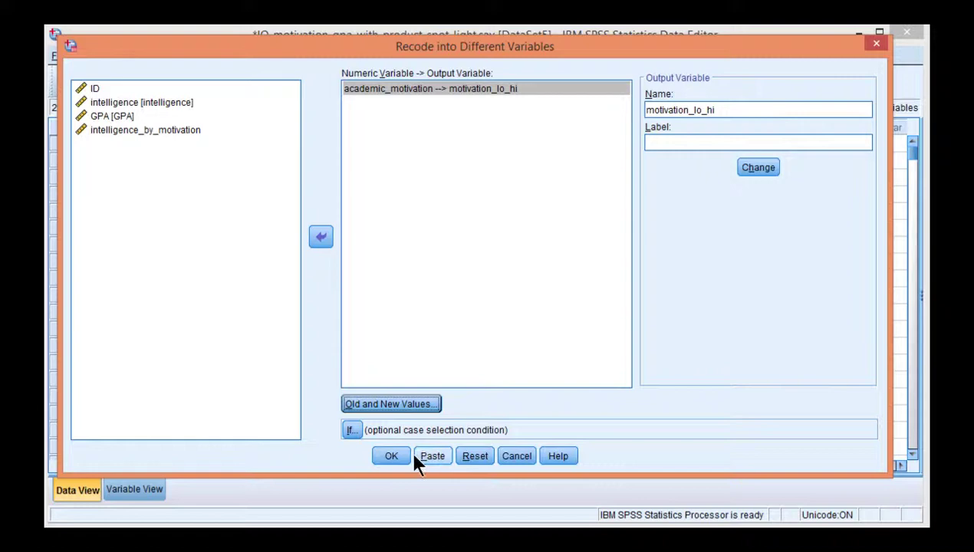
# Run the recode and check the new motivation_lo_hi codes against the lowest academic_motivation values.
pyautogui.click(392, 458)
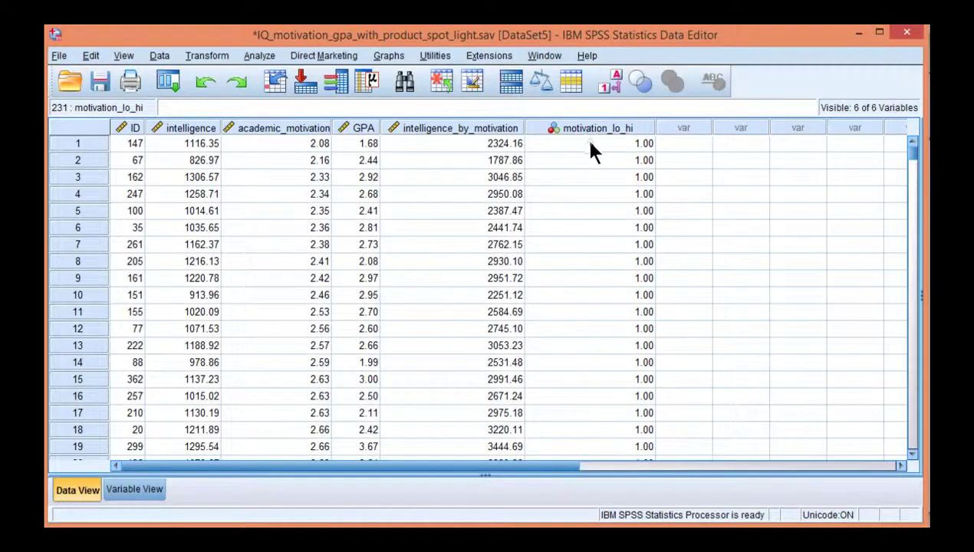
pyautogui.click(612, 144)
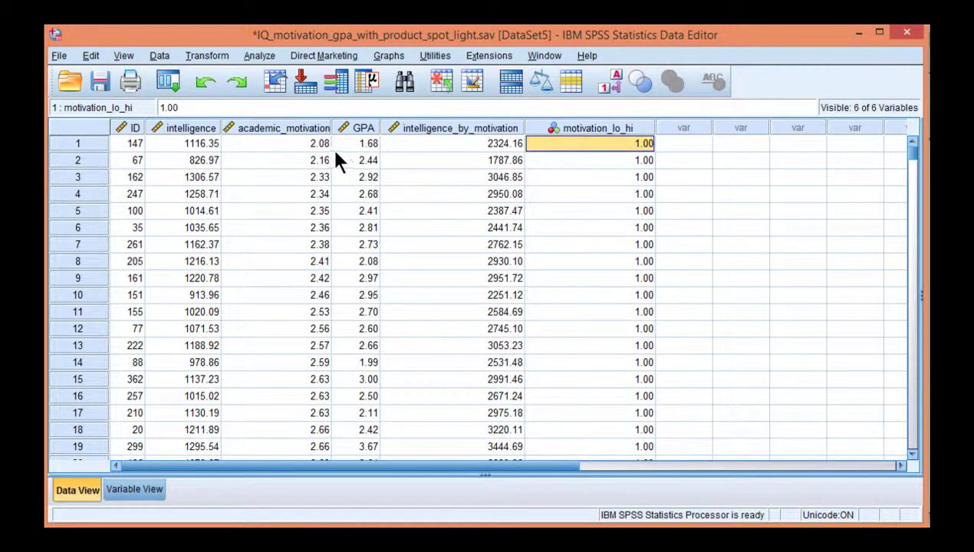
pyautogui.moveTo(291, 145); pyautogui.dragTo(290, 328)
pyautogui.scroll(-13, 606, 253)
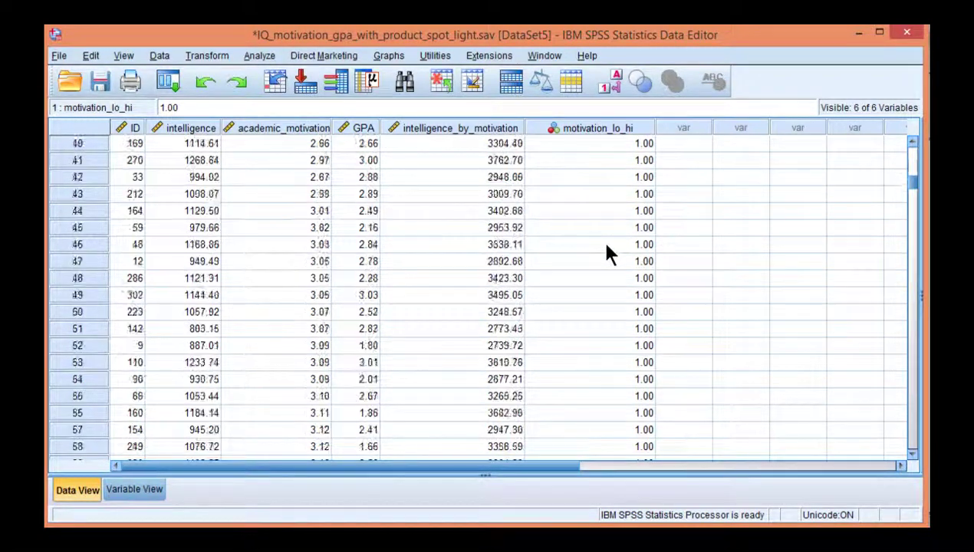
pyautogui.scroll(-20, 607, 248)
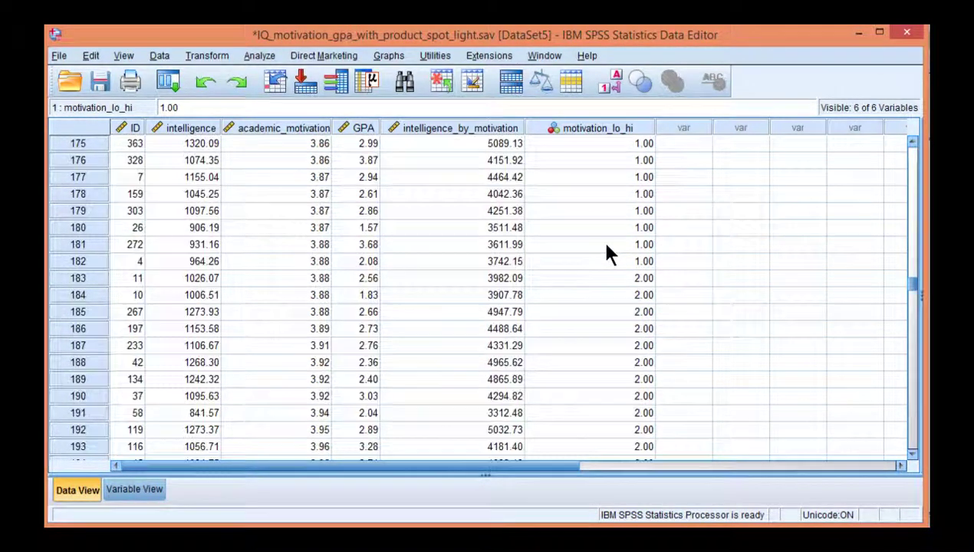
pyautogui.scroll(-20, 607, 248)
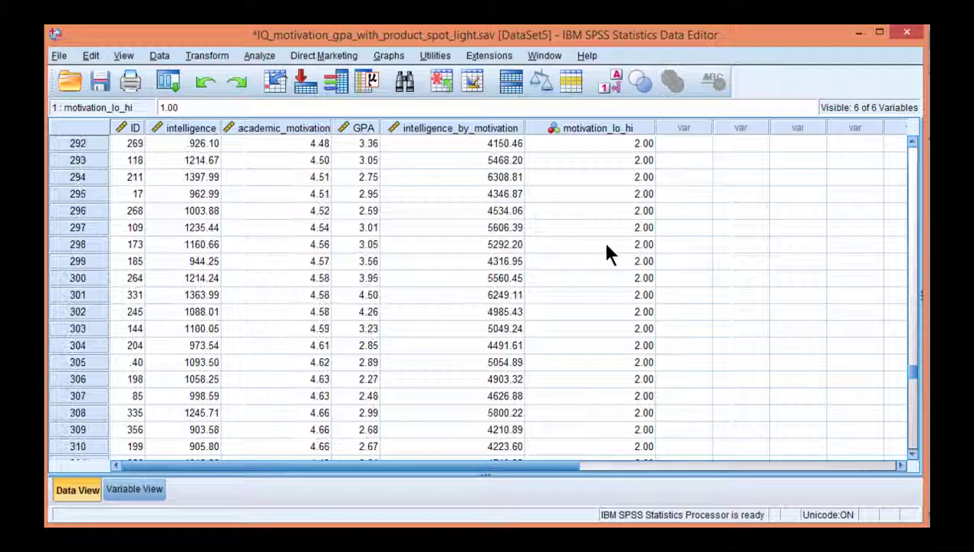
pyautogui.scroll(-11, 606, 254)
pyautogui.scroll(20, 606, 254)
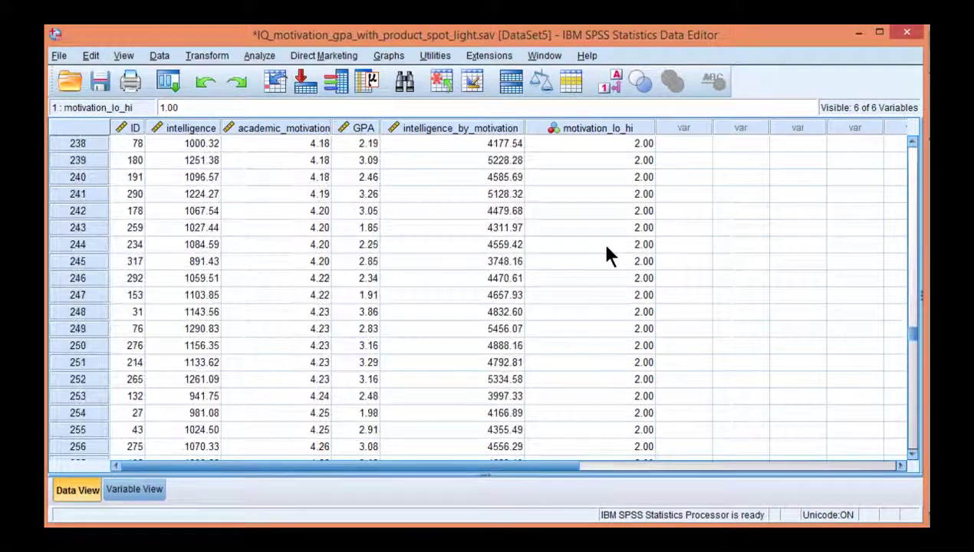
pyautogui.scroll(20, 607, 248)
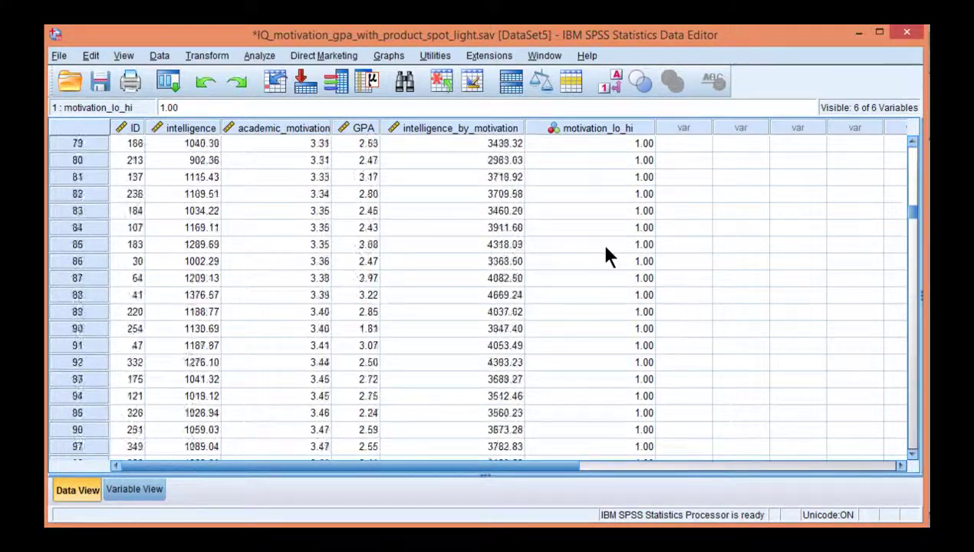
pyautogui.scroll(20, 606, 248)
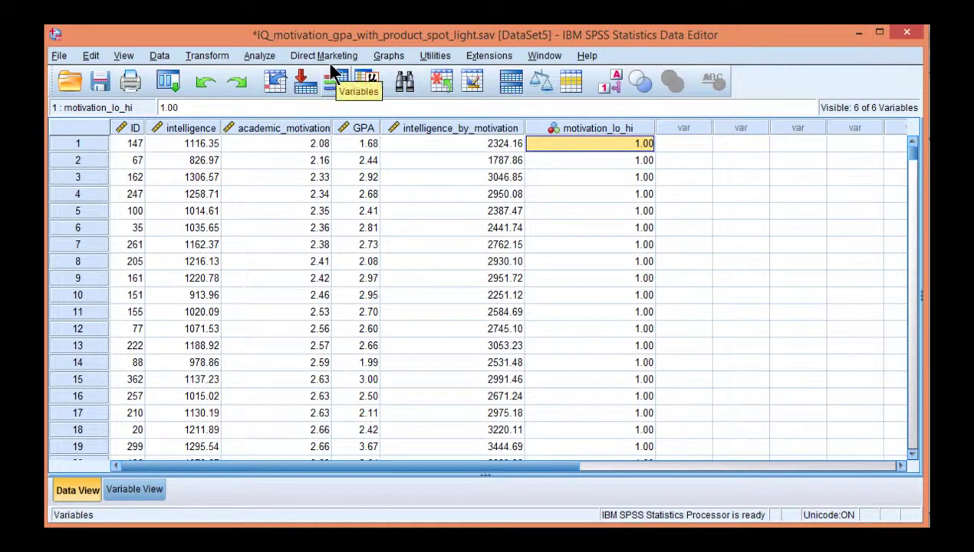
# Set Split File to Compare groups, with motivation_lo_hi as the grouping variable.
pyautogui.click(159, 56)
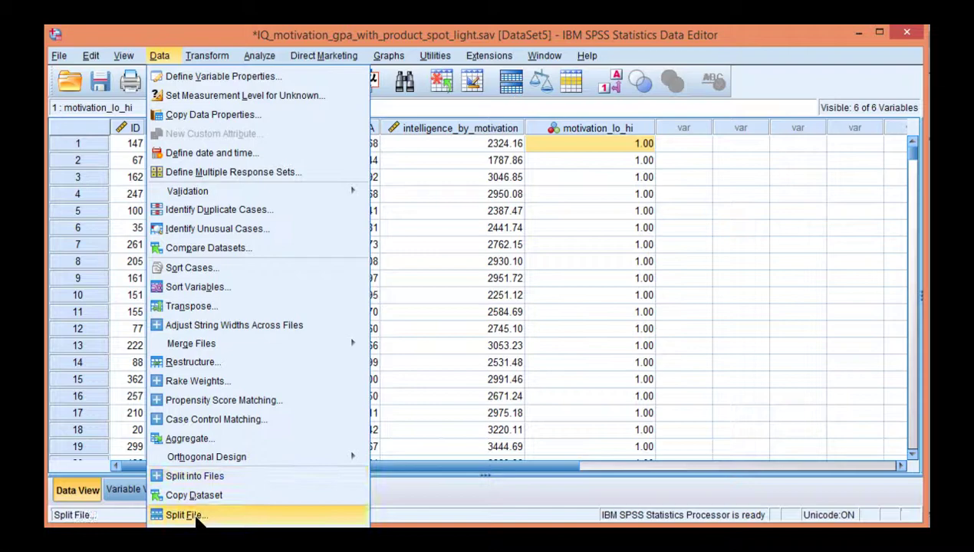
pyautogui.click(186, 514)
pyautogui.click(491, 181)
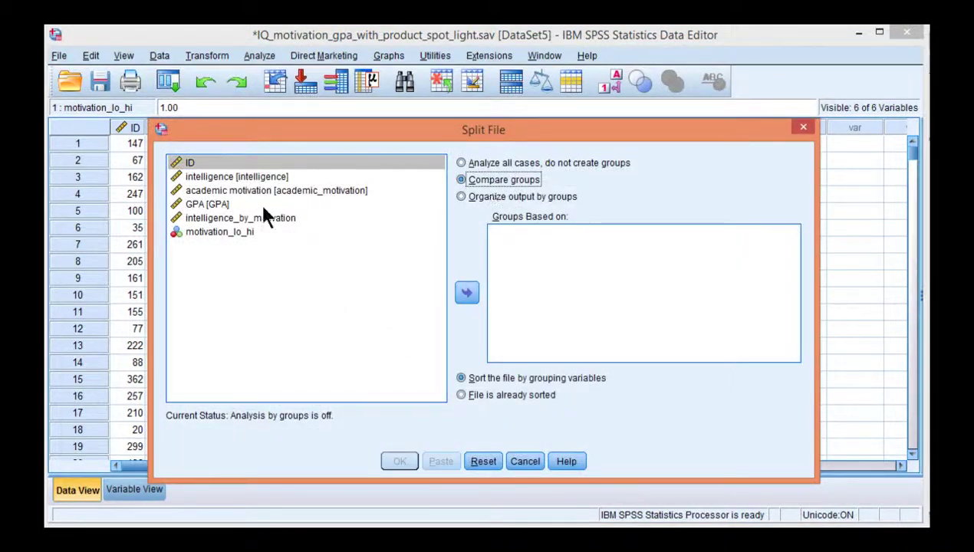
pyautogui.click(222, 232)
pyautogui.click(466, 294)
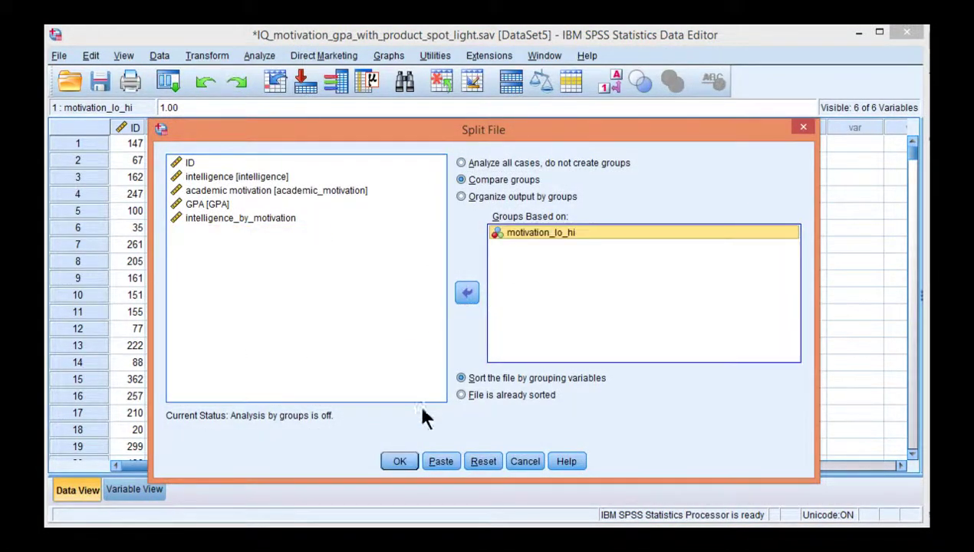
pyautogui.click(402, 461)
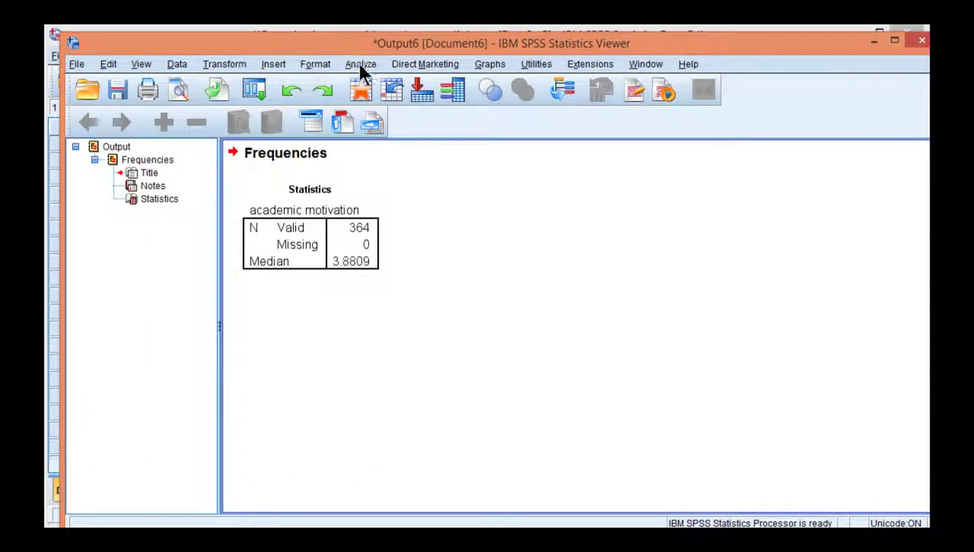
# Run a bivariate correlation of intelligence and GPA, giving .384 for group 1 and .455 for group 2.
pyautogui.click(361, 64)
pyautogui.moveTo(425, 207)
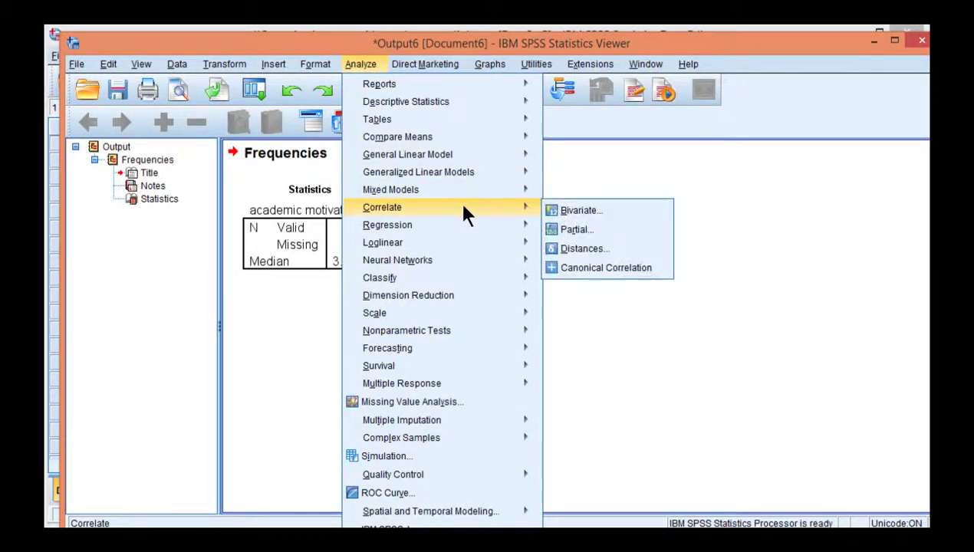
pyautogui.click(562, 209)
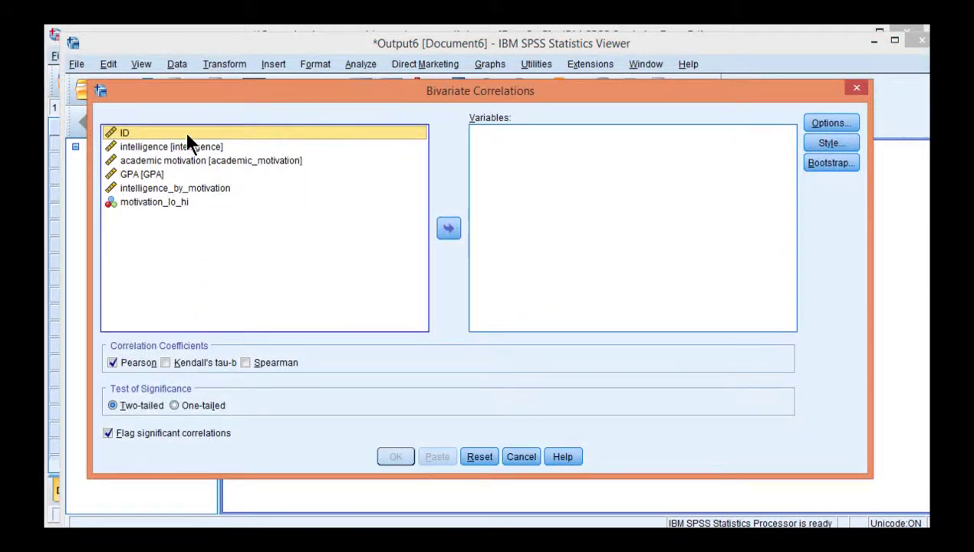
pyautogui.click(230, 147)
pyautogui.click(449, 227)
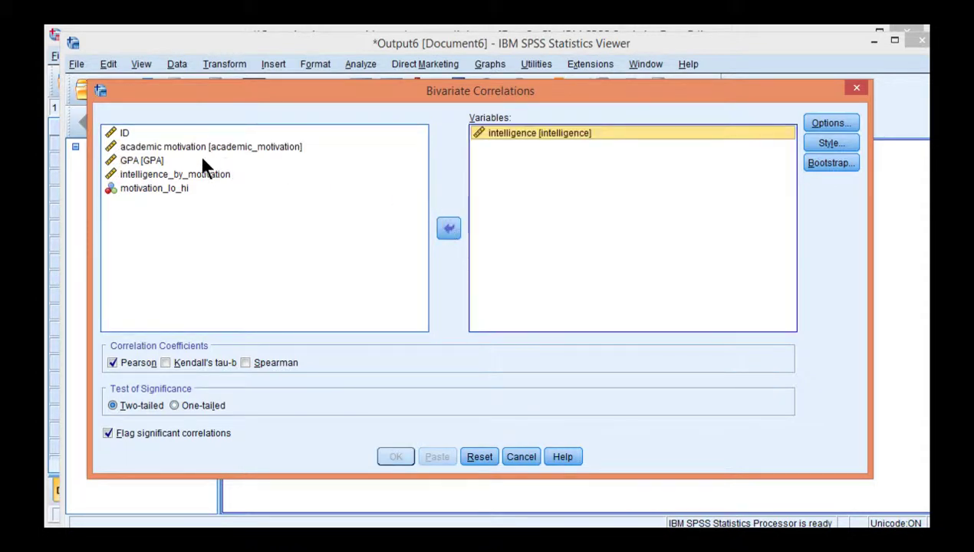
pyautogui.click(153, 161)
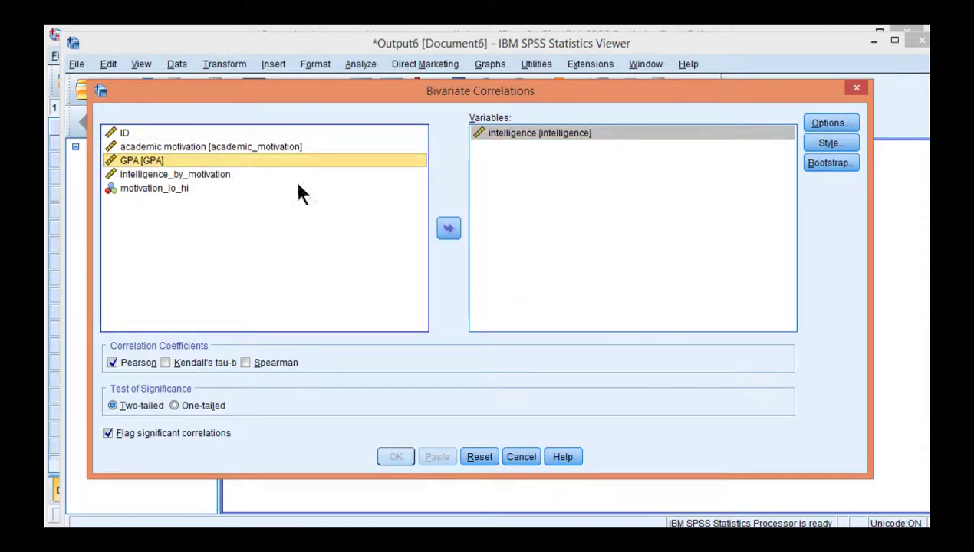
pyautogui.click(448, 228)
pyautogui.click(395, 456)
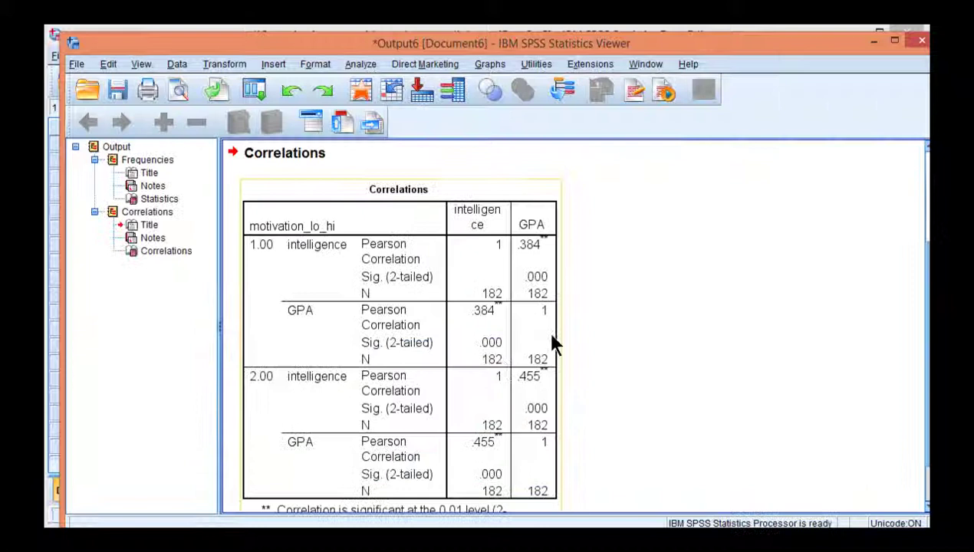
pyautogui.scroll(-2, 652, 310)
pyautogui.scroll(2, 653, 315)
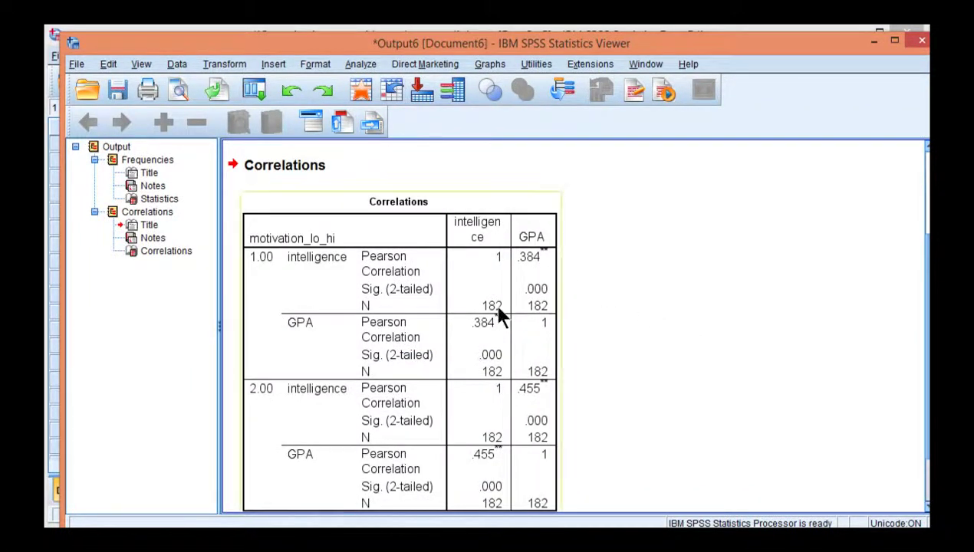
pyautogui.scroll(-2, 343, 298)
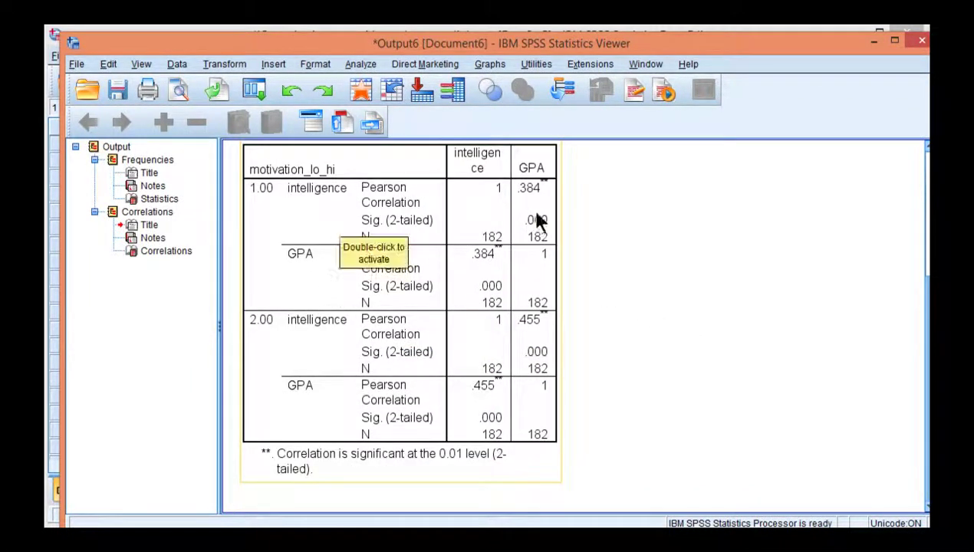
pyautogui.click(471, 267)
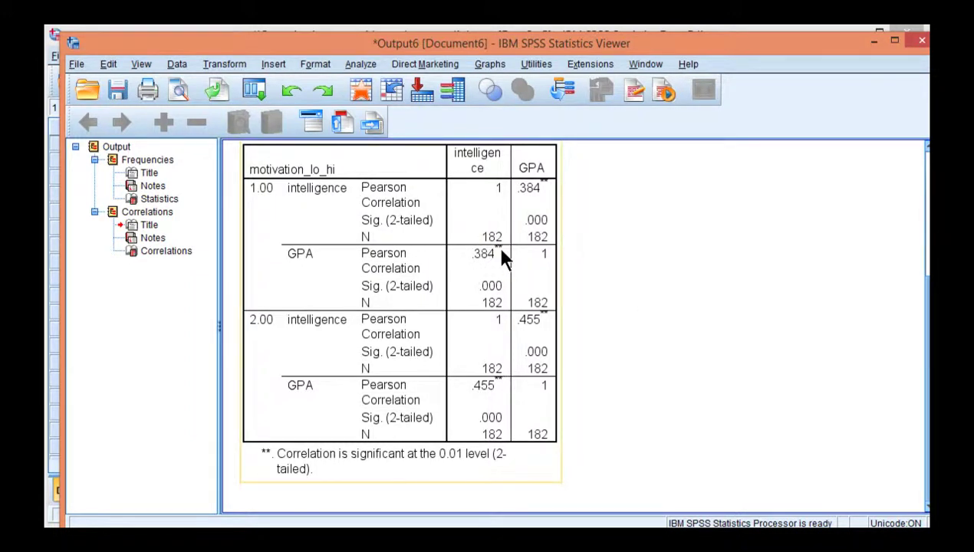
pyautogui.click(682, 334)
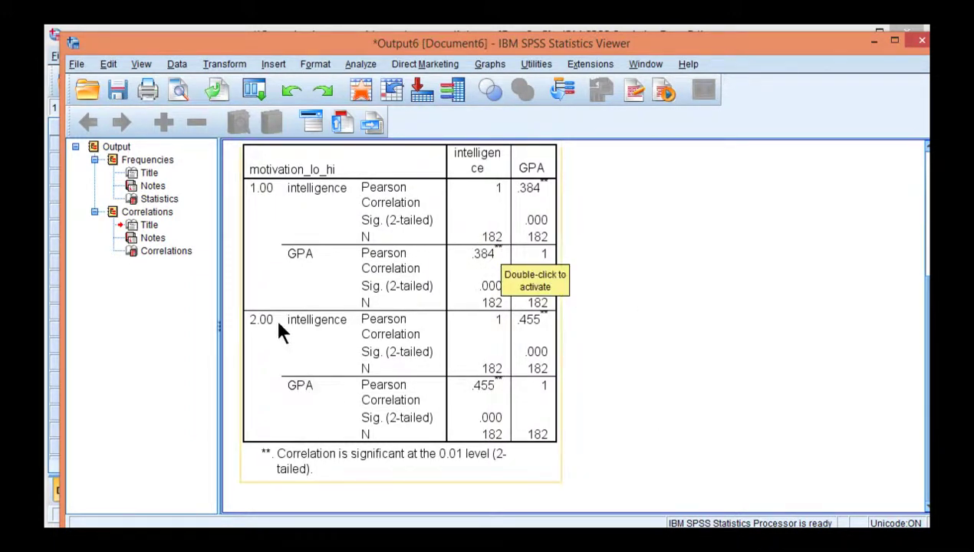
pyautogui.click(525, 398)
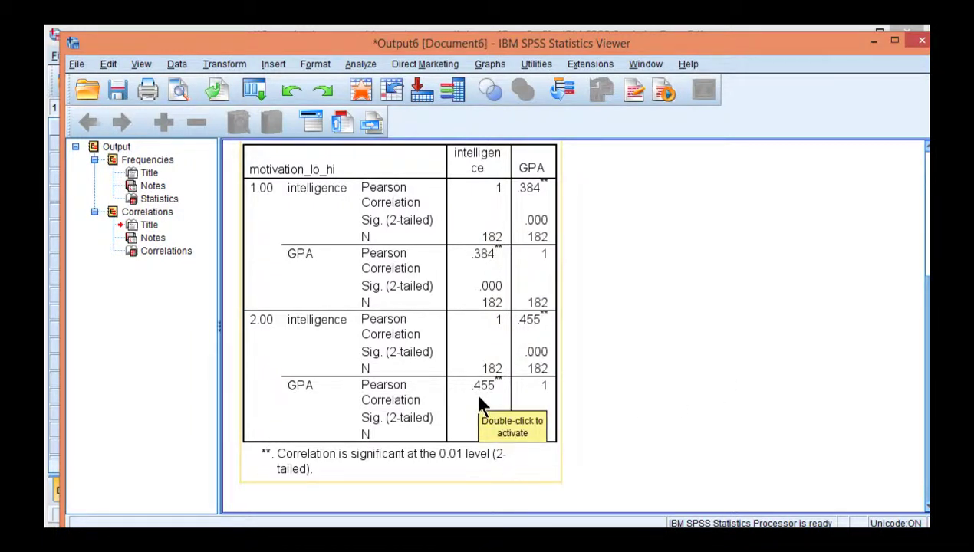
pyautogui.click(731, 333)
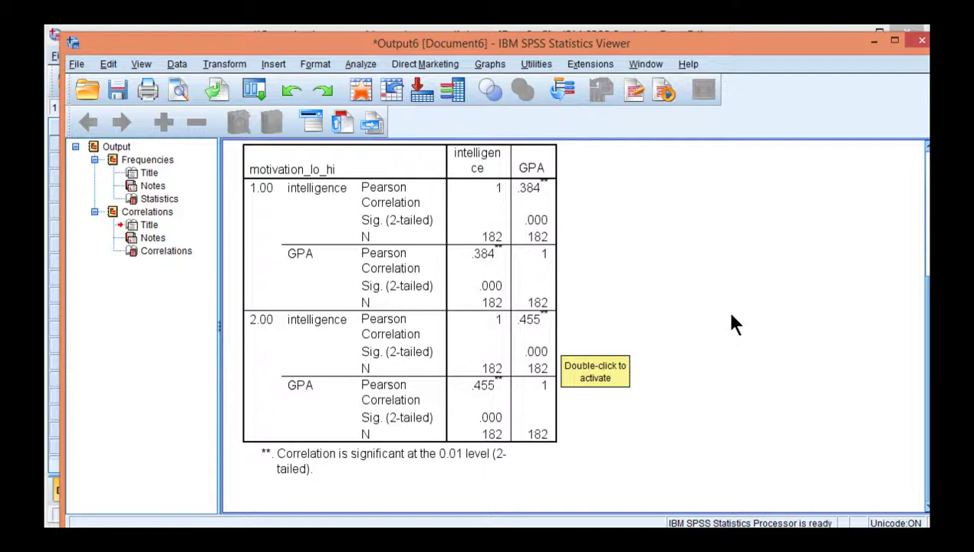
pyautogui.click(483, 169)
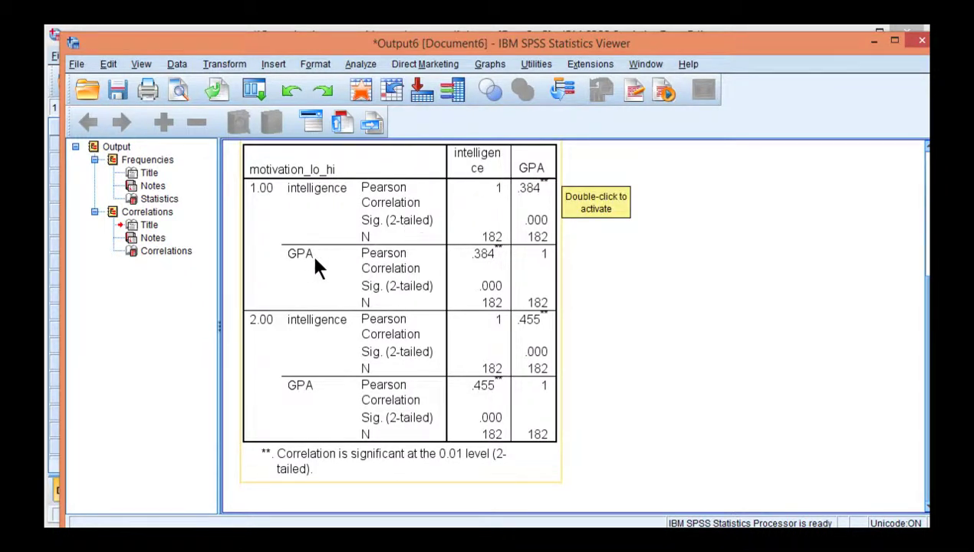
pyautogui.click(696, 267)
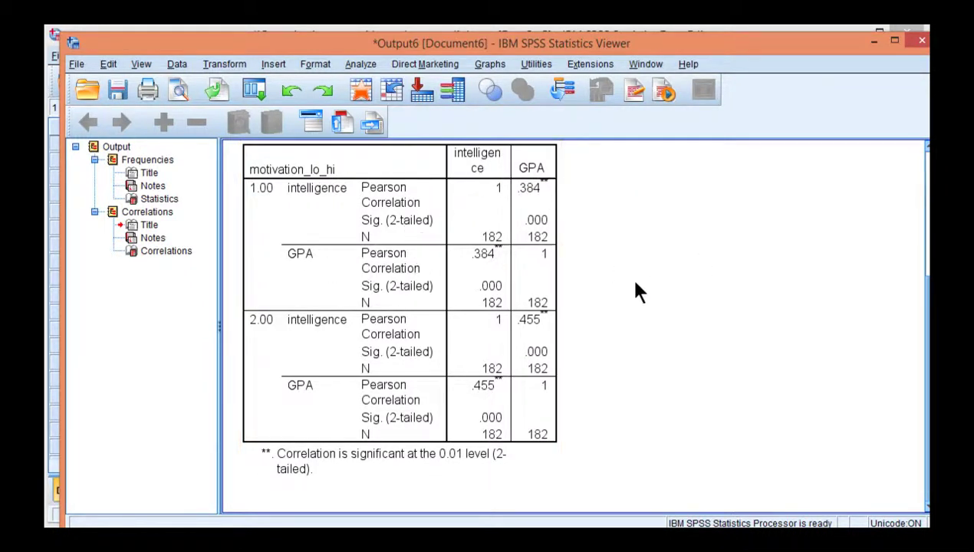
pyautogui.click(322, 252)
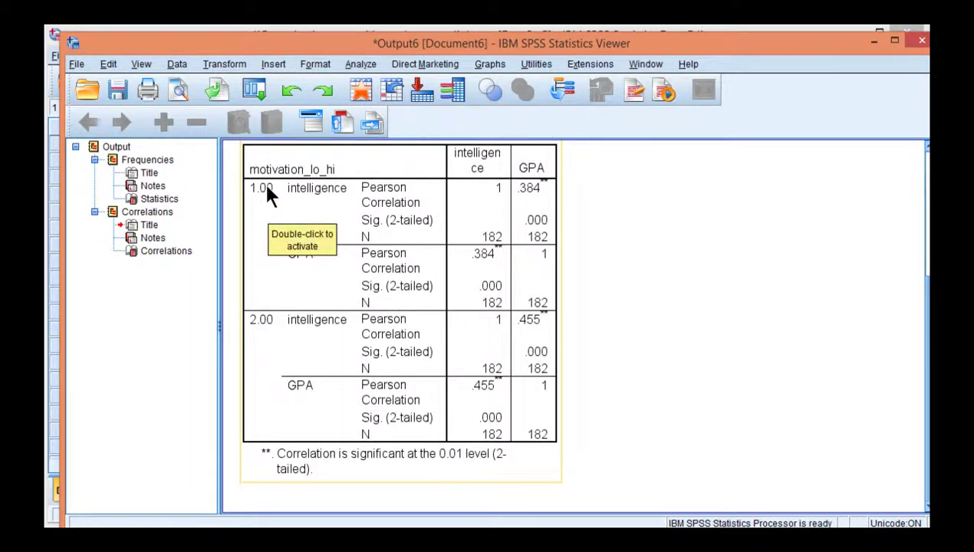
pyautogui.click(744, 337)
pyautogui.click(521, 189)
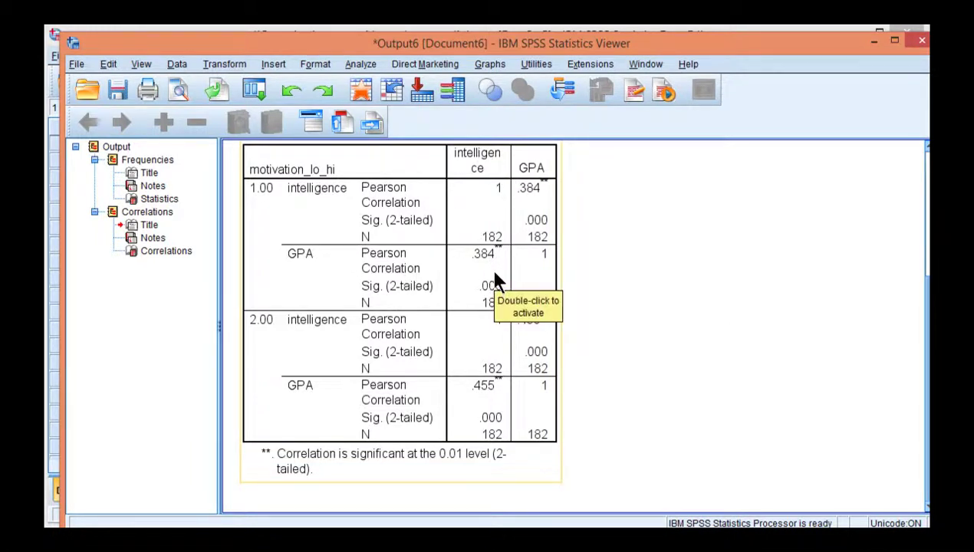
pyautogui.click(690, 290)
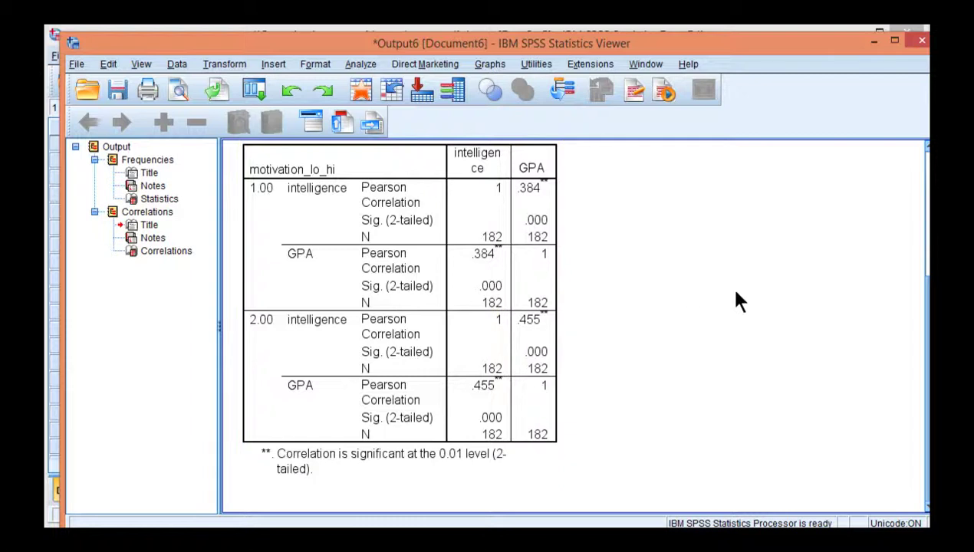
pyautogui.click(493, 403)
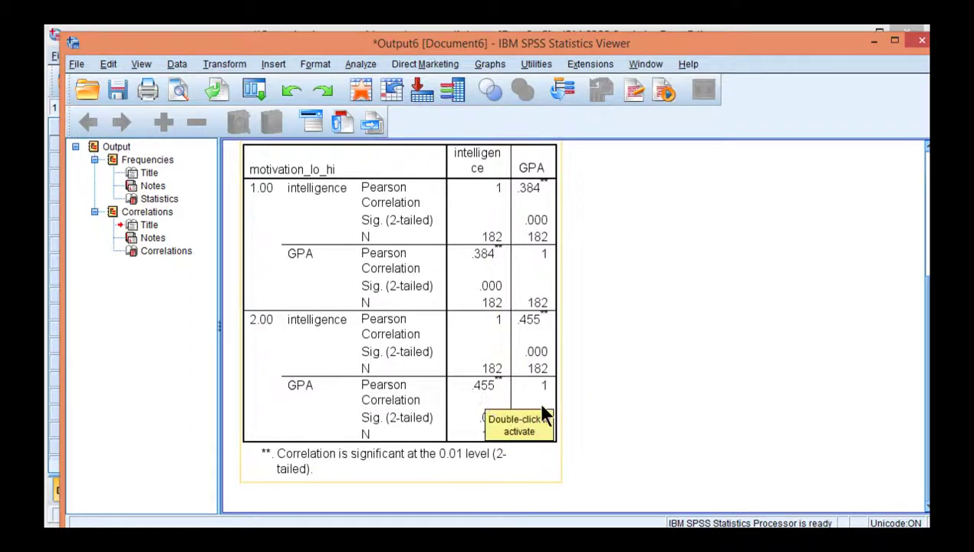
pyautogui.click(622, 424)
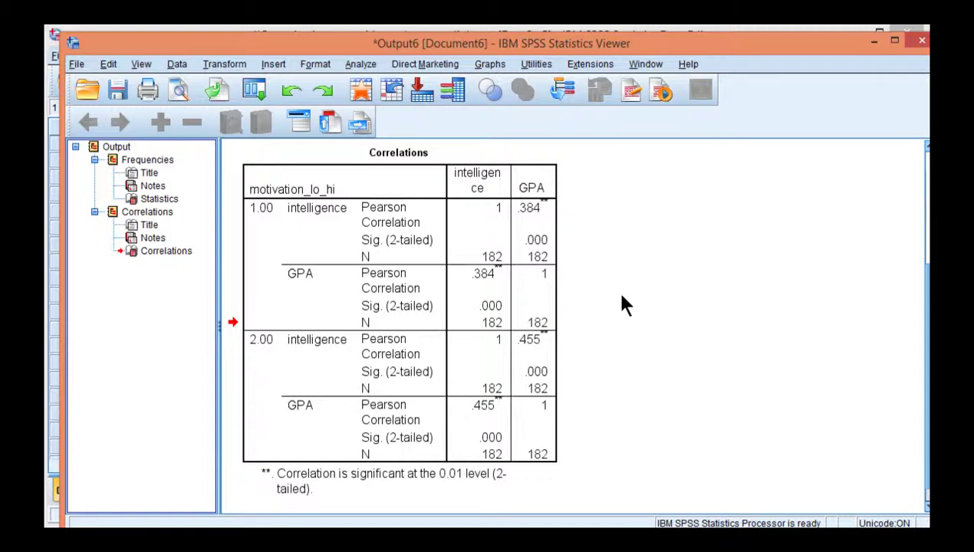
# Set Split File back to Analyze all cases, do not create groups.
pyautogui.click(178, 64)
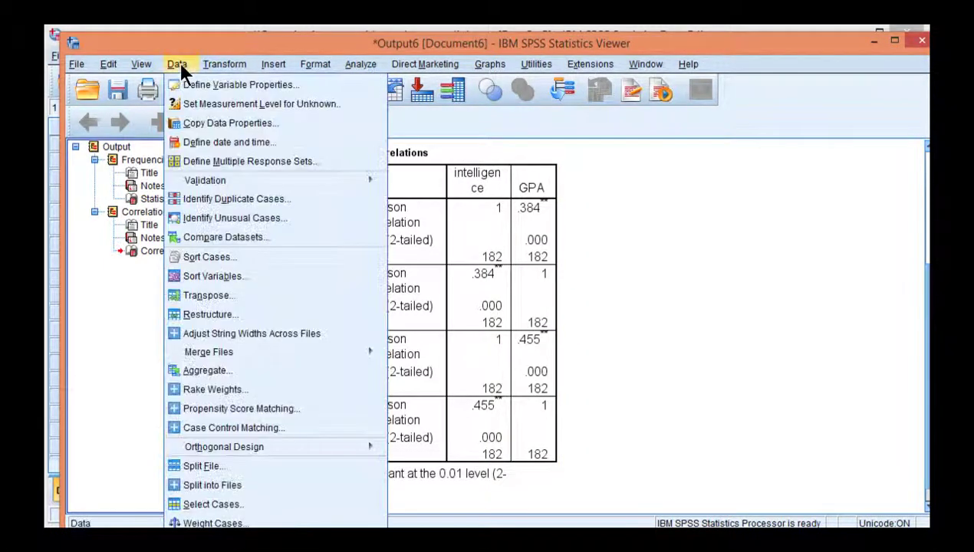
pyautogui.click(204, 465)
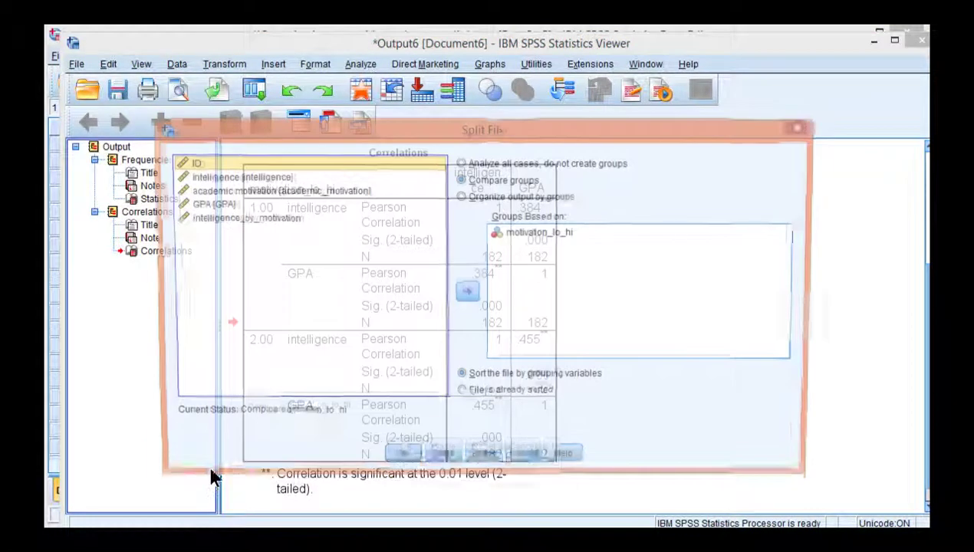
pyautogui.click(471, 162)
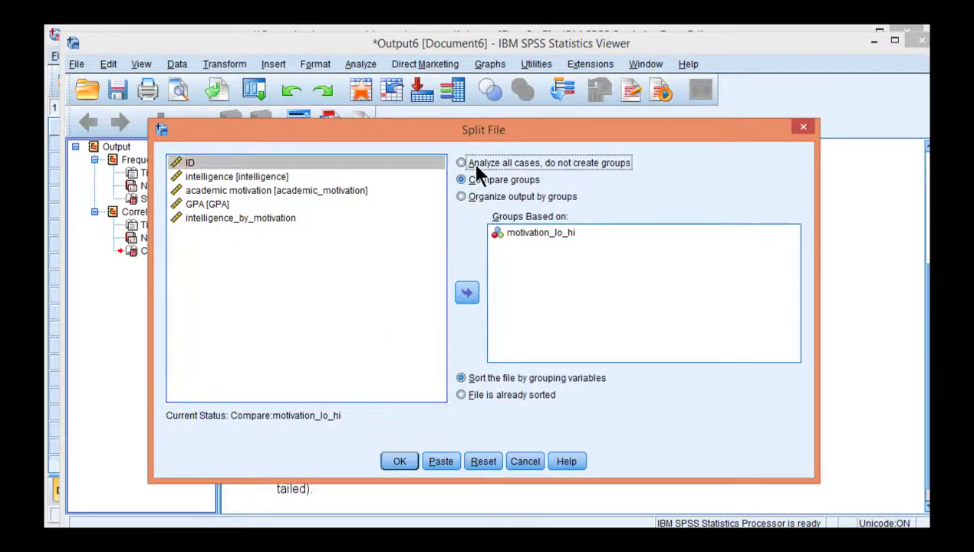
pyautogui.click(399, 458)
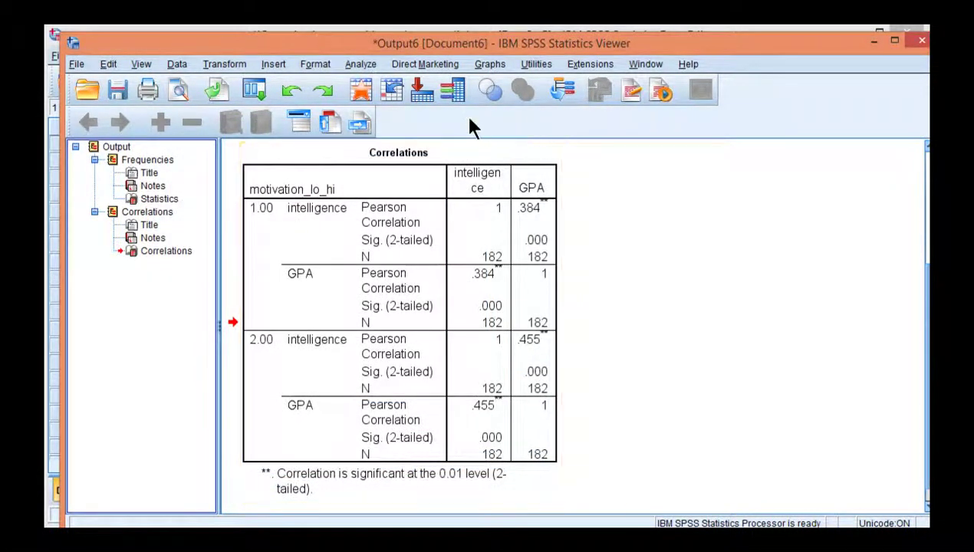
# Start a grouped scatter in Chart Builder with intelligence on the x-axis and GPA on the y-axis.
pyautogui.click(489, 65)
pyautogui.click(500, 84)
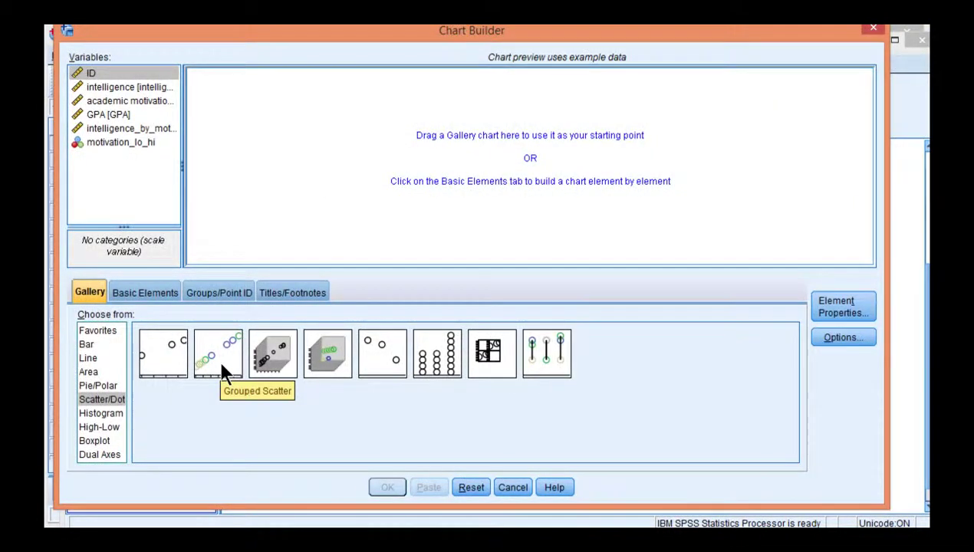
pyautogui.click(99, 397)
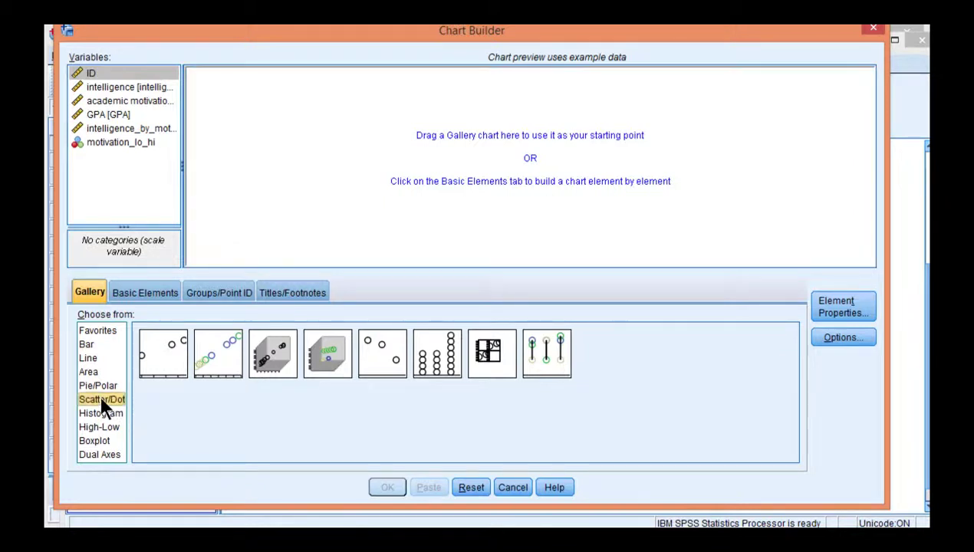
pyautogui.doubleClick(221, 360)
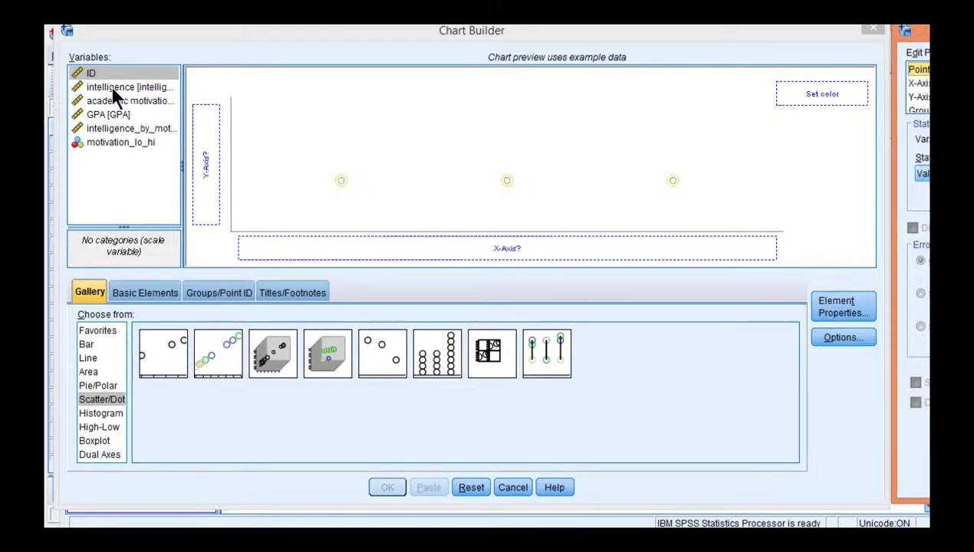
pyautogui.moveTo(115, 87); pyautogui.dragTo(457, 241)
pyautogui.moveTo(103, 114); pyautogui.dragTo(203, 162)
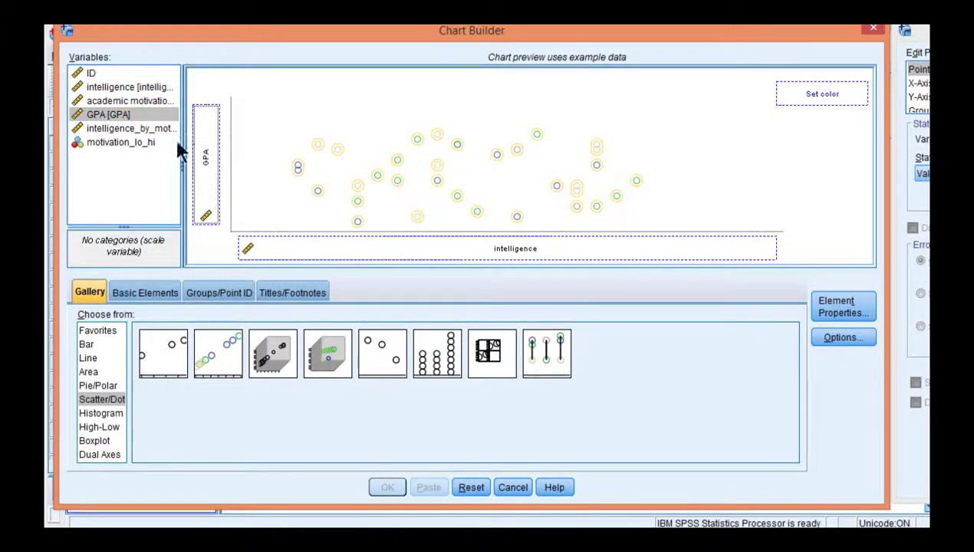
# Group the points by motivation_lo_hi, distinguished by pattern, and create the scatterplot.
pyautogui.click(115, 140)
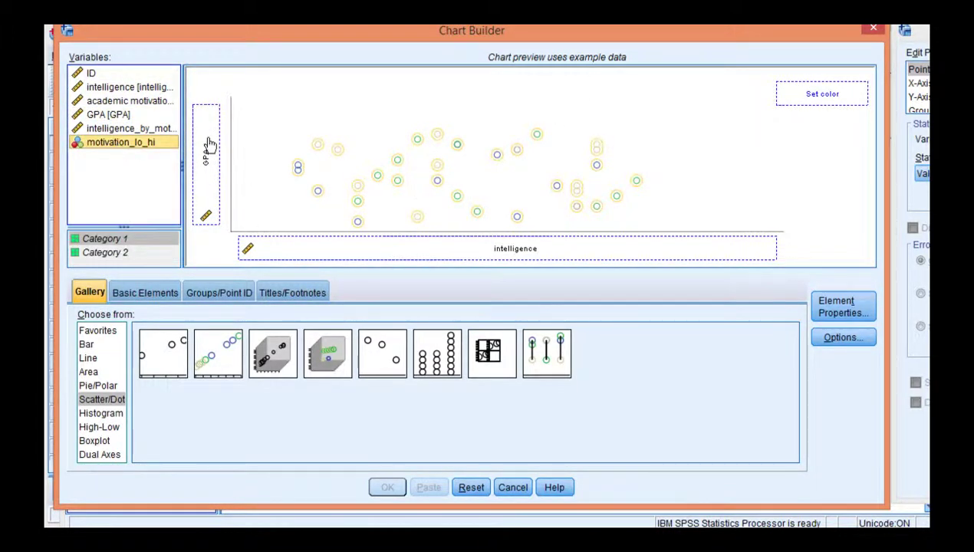
pyautogui.moveTo(128, 142); pyautogui.dragTo(793, 95)
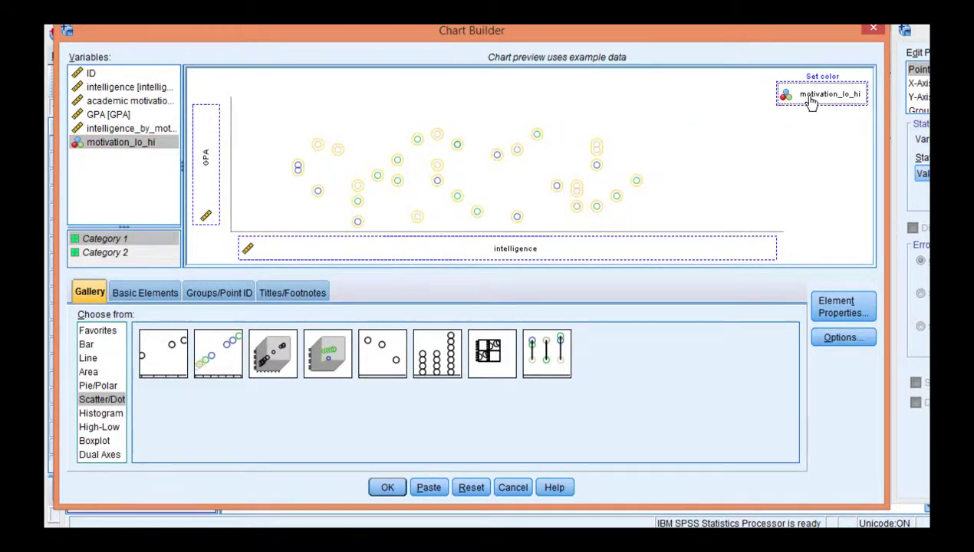
pyautogui.doubleClick(802, 93)
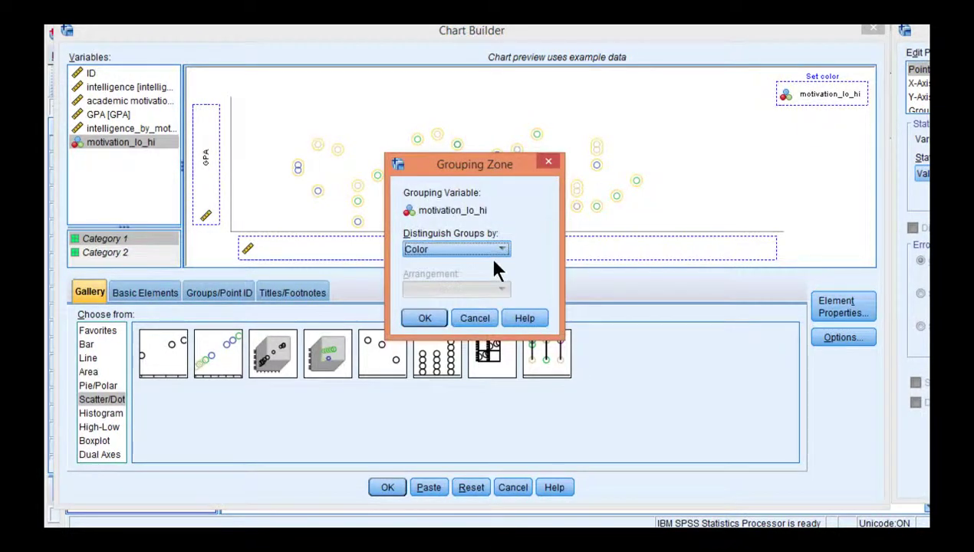
pyautogui.click(503, 250)
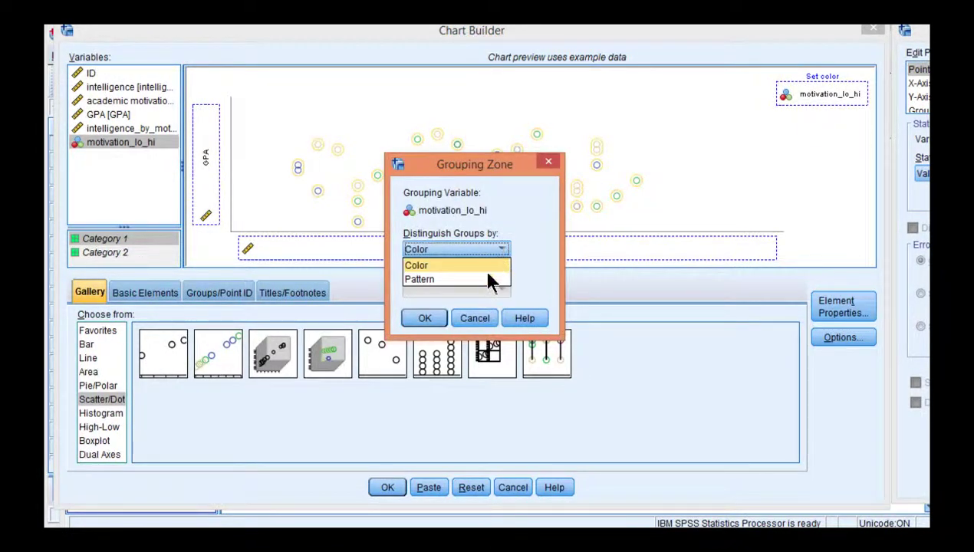
pyautogui.click(489, 276)
pyautogui.click(427, 319)
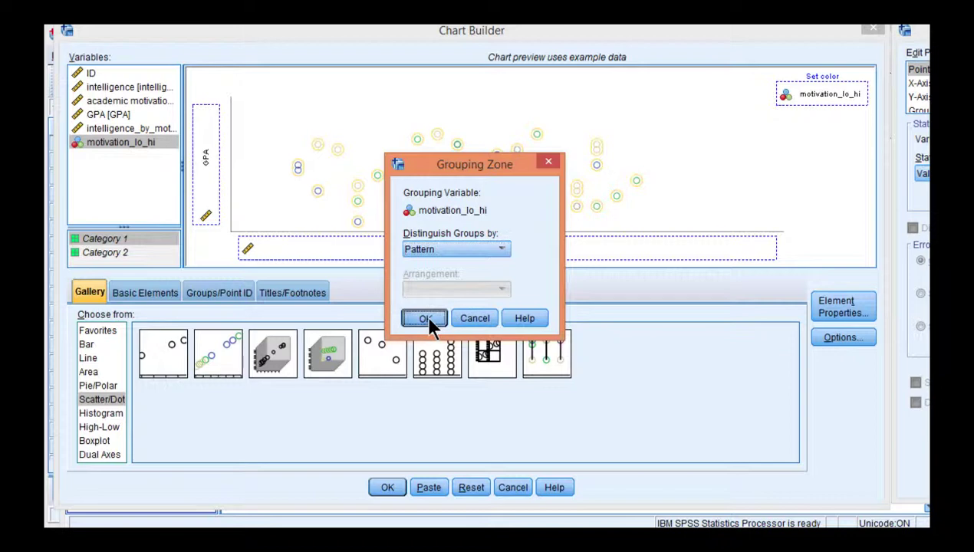
pyautogui.click(388, 487)
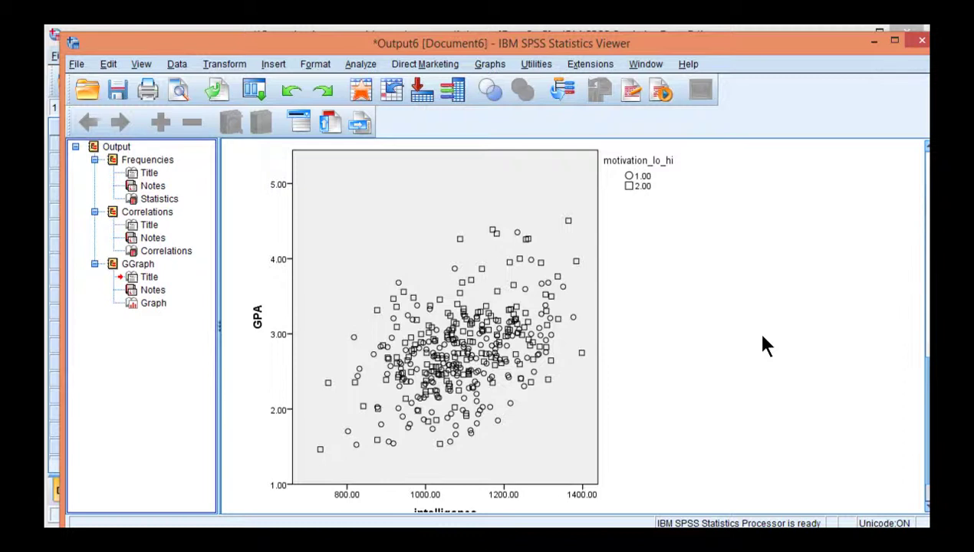
# Scroll the output to show the GGraph scatterplot with circle (1.00) and square (2.00) markers.
pyautogui.scroll(-1, 763, 342)
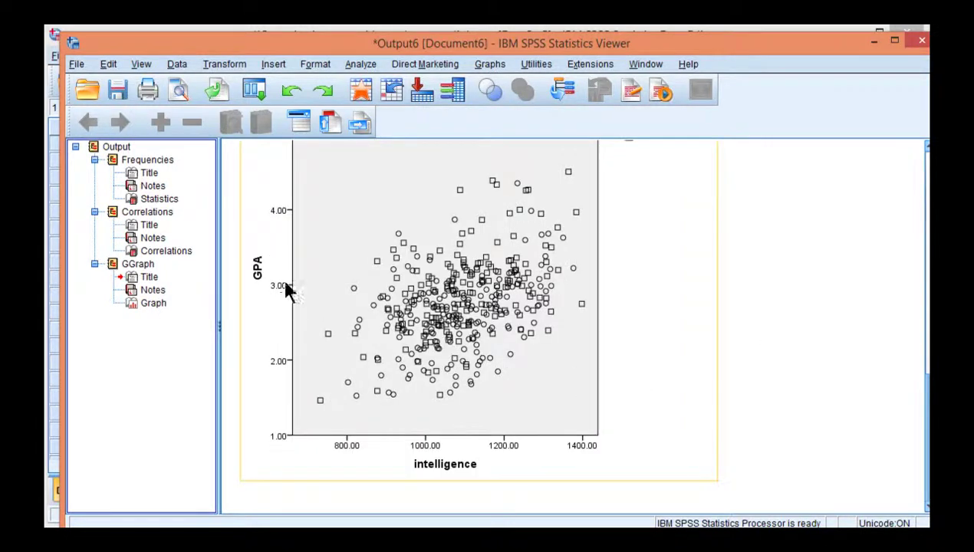
pyautogui.scroll(1, 644, 283)
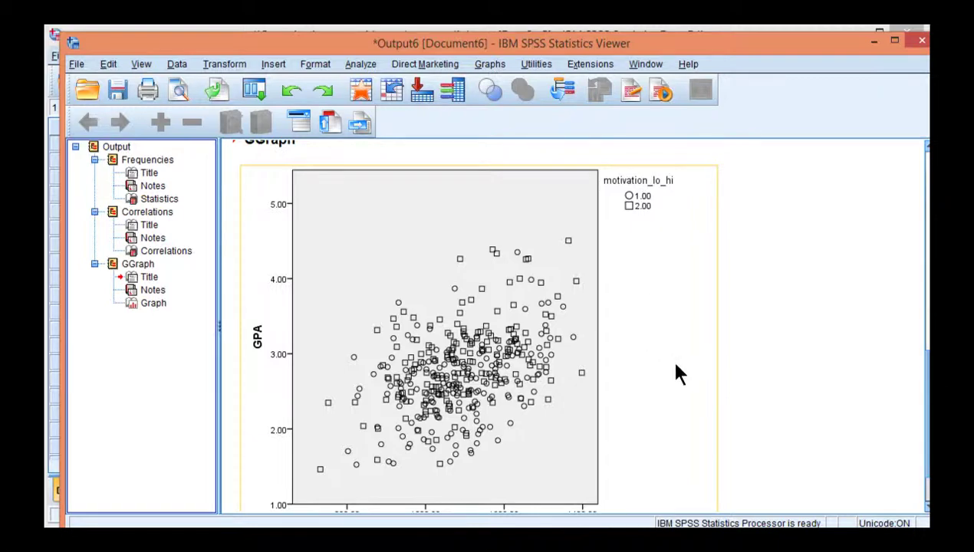
# Add a linear fit line at subgroups for each motivation group, without attached equation labels.
pyautogui.doubleClick(364, 238)
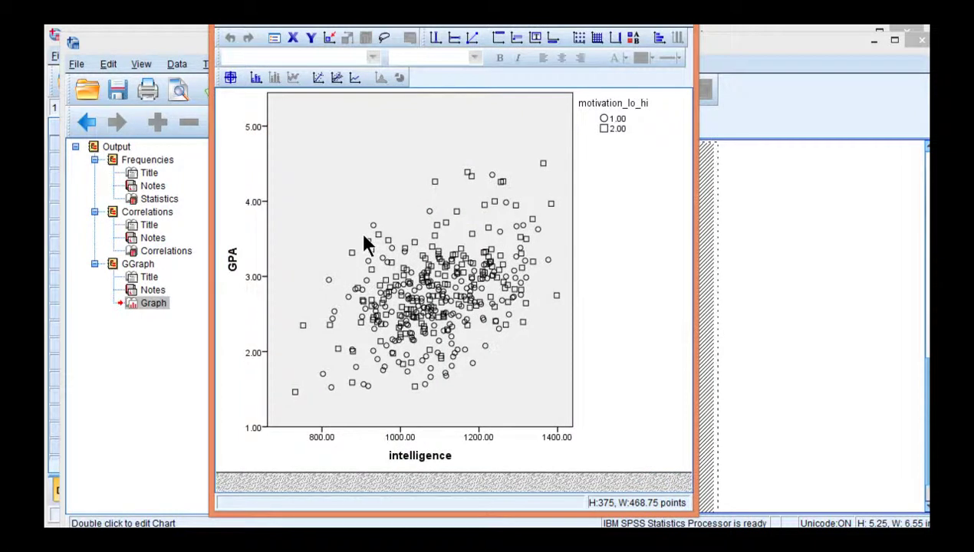
pyautogui.click(332, 156)
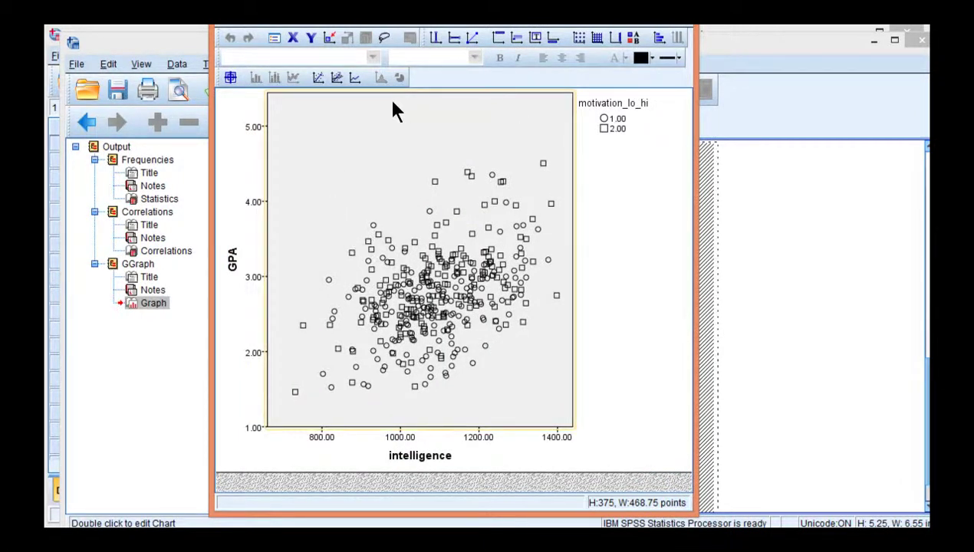
pyautogui.click(342, 84)
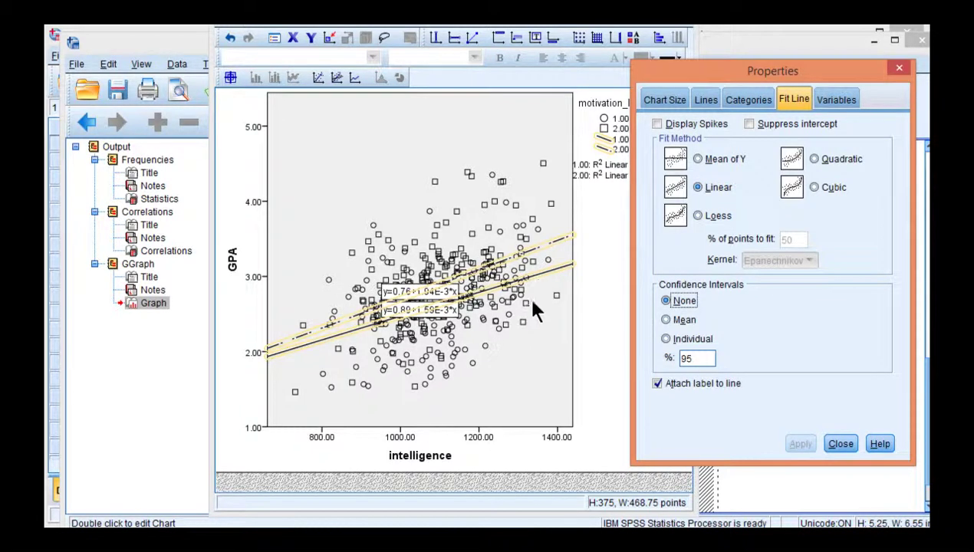
pyautogui.click(657, 385)
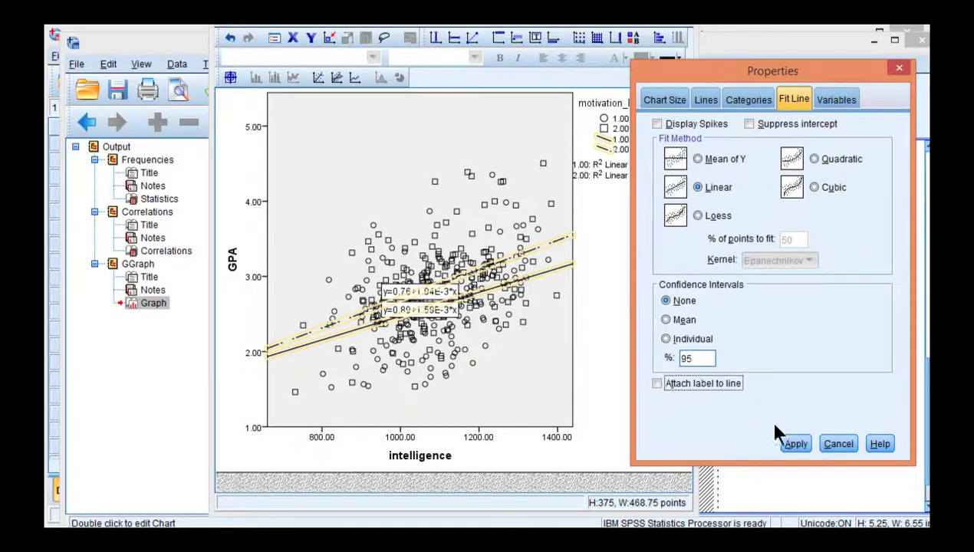
pyautogui.click(795, 445)
pyautogui.click(846, 444)
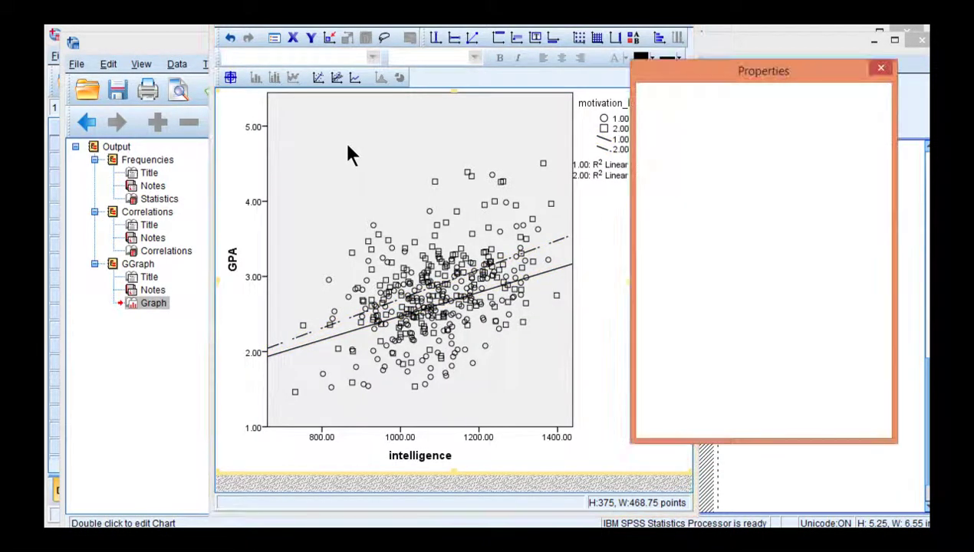
# Make the plot background fill and border transparent.
pyautogui.click(348, 150)
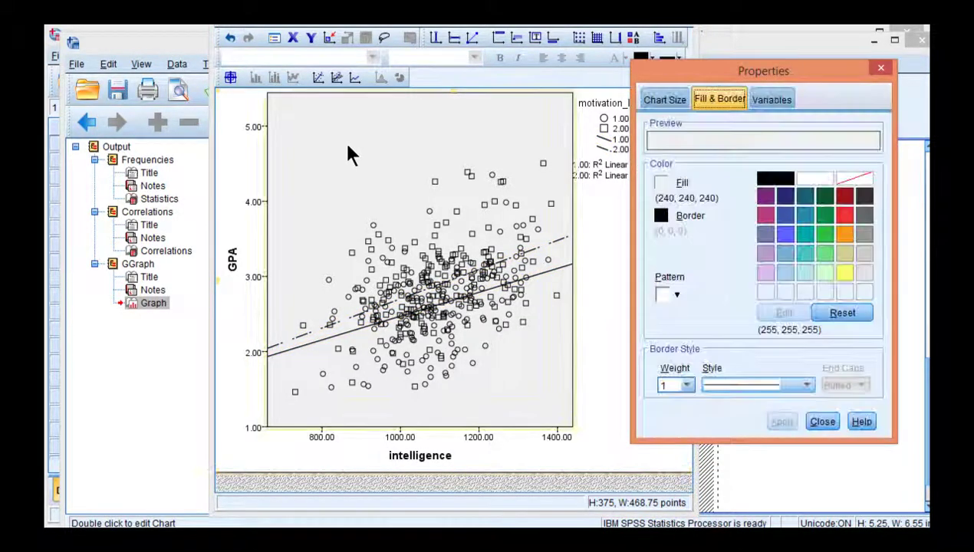
pyautogui.click(853, 178)
pyautogui.click(778, 422)
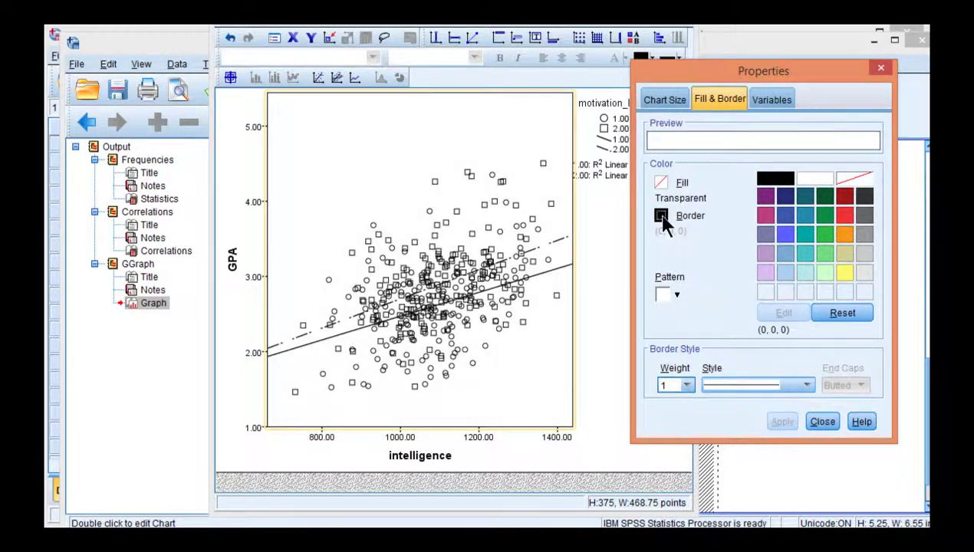
pyautogui.click(661, 216)
pyautogui.click(853, 179)
pyautogui.click(776, 422)
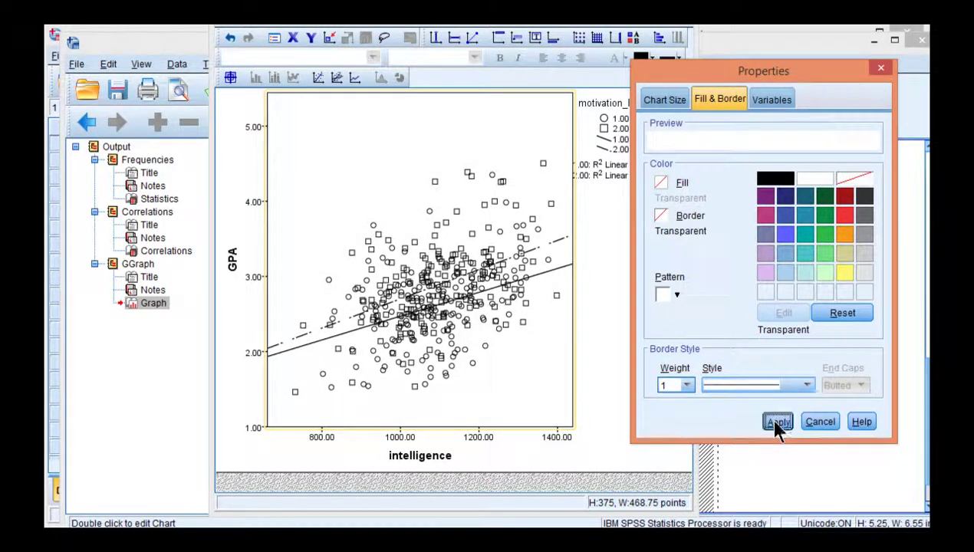
# Colour the 2.00 group's square markers green.
pyautogui.click(515, 207)
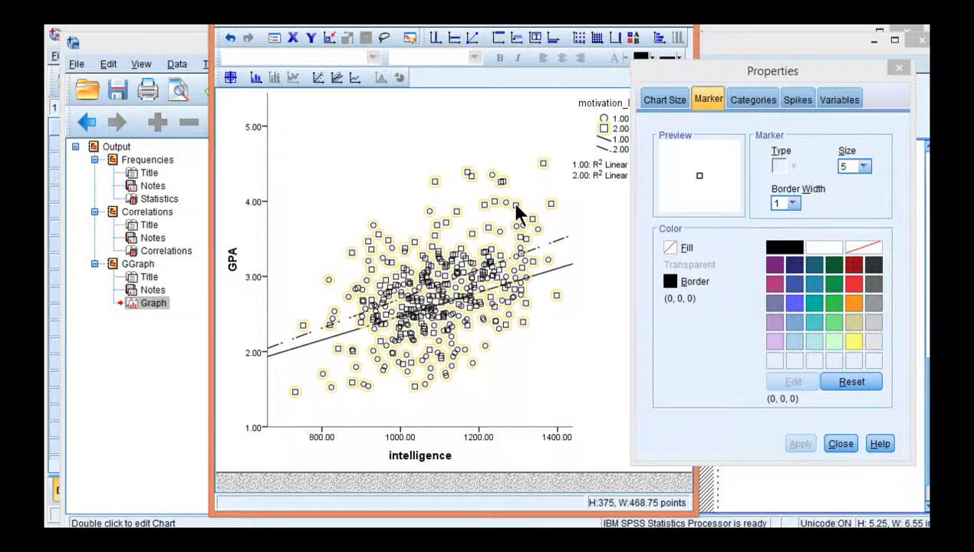
pyautogui.click(516, 207)
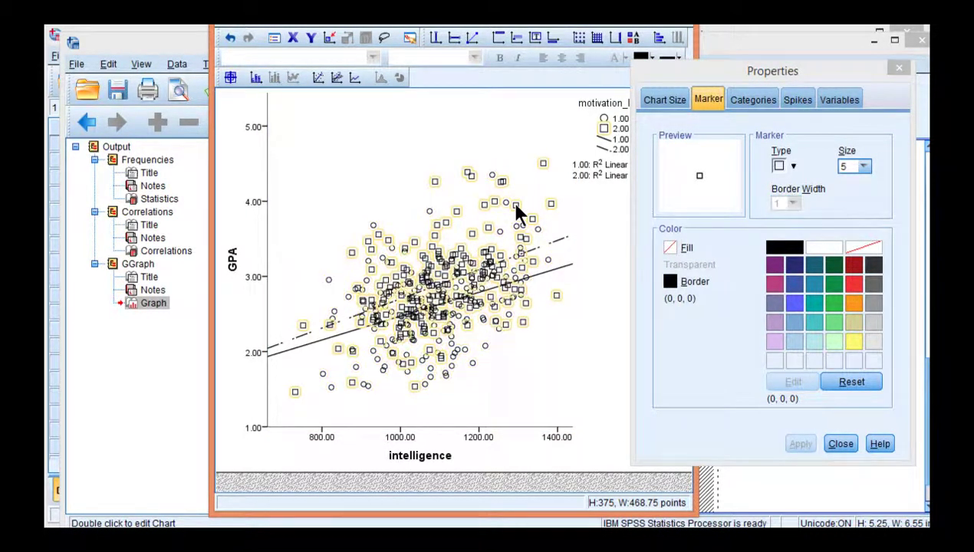
pyautogui.click(834, 303)
pyautogui.click(795, 443)
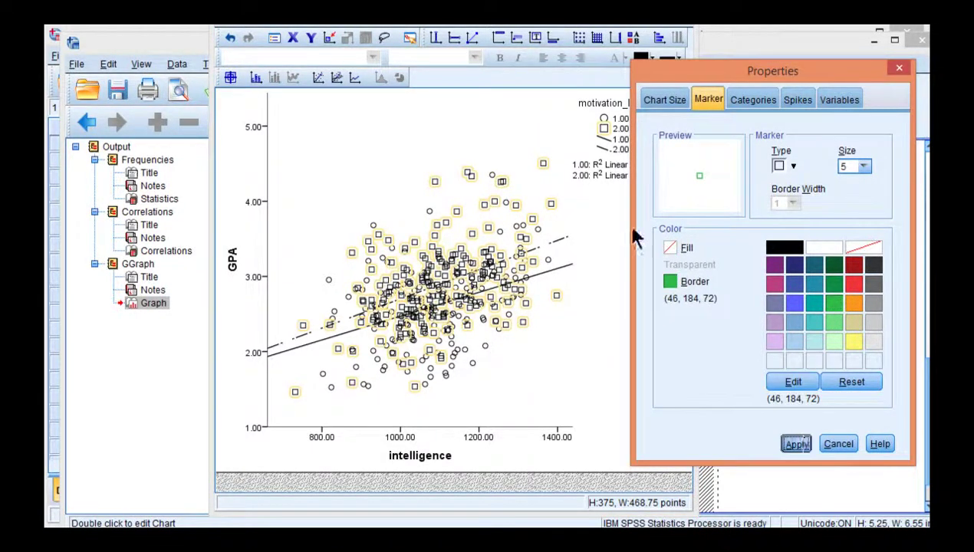
pyautogui.click(790, 167)
# Set the border width of all scatter markers to 1.5 and close the Chart Editor.
pyautogui.click(539, 232)
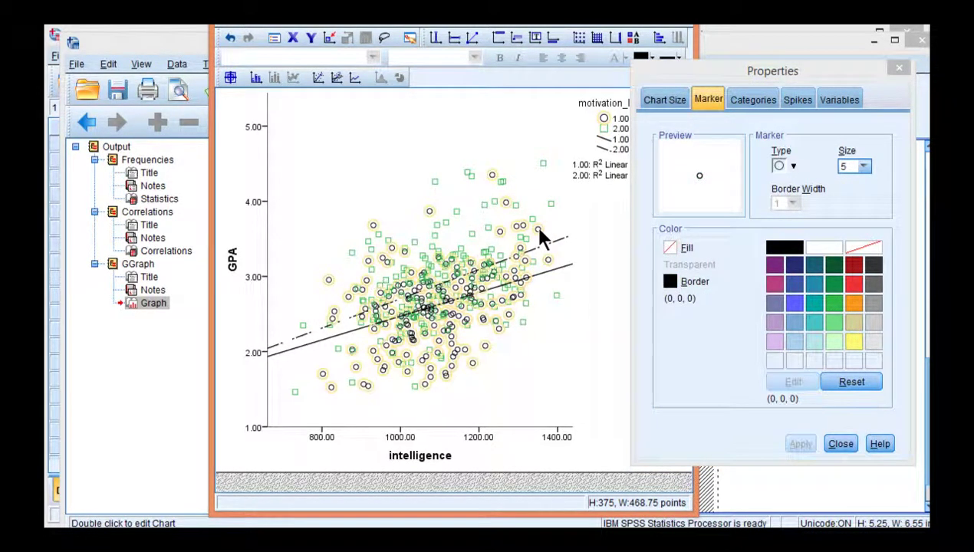
pyautogui.click(574, 215)
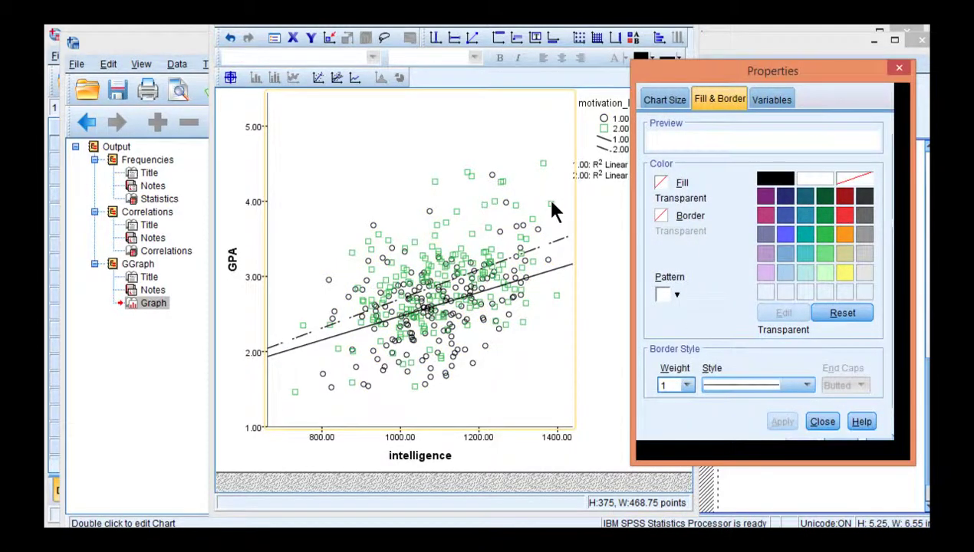
pyautogui.click(552, 203)
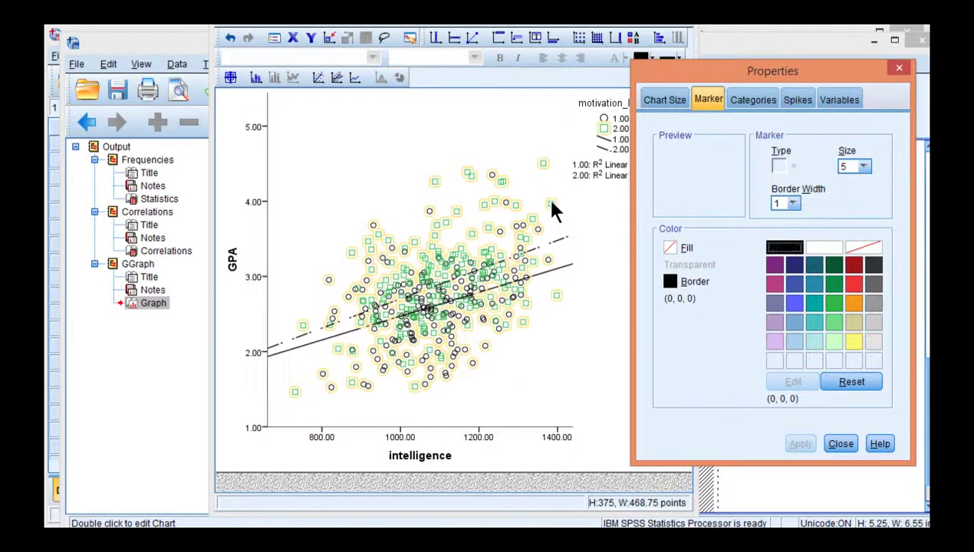
pyautogui.click(793, 202)
pyautogui.click(788, 233)
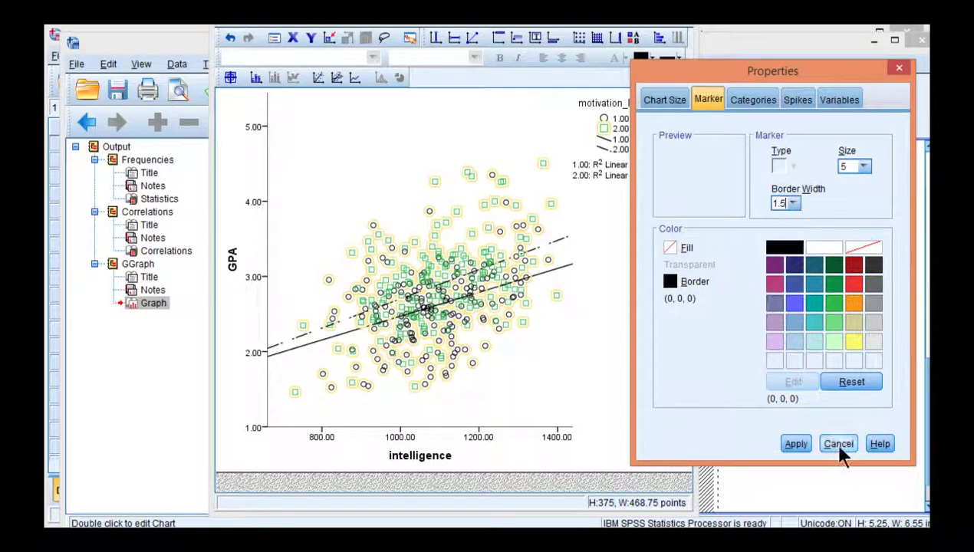
pyautogui.click(796, 444)
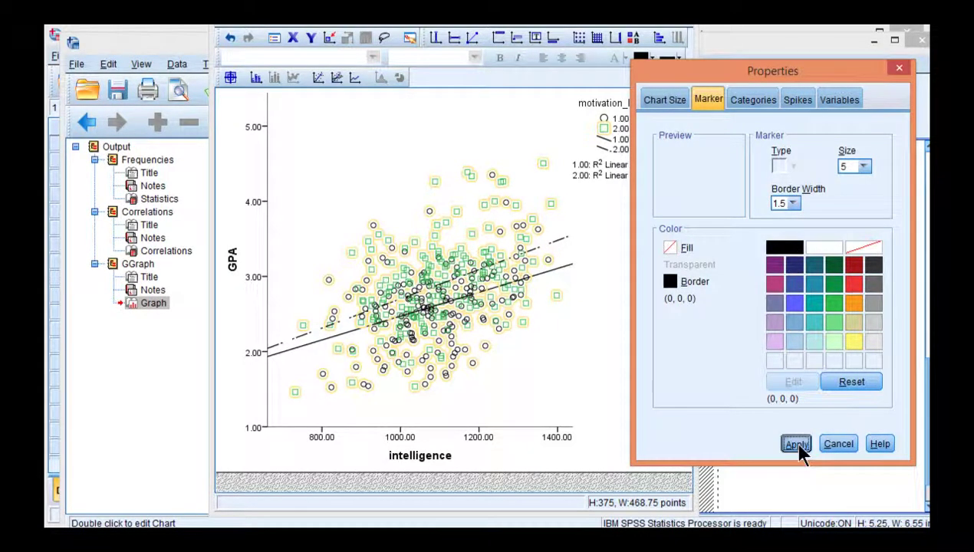
pyautogui.click(843, 443)
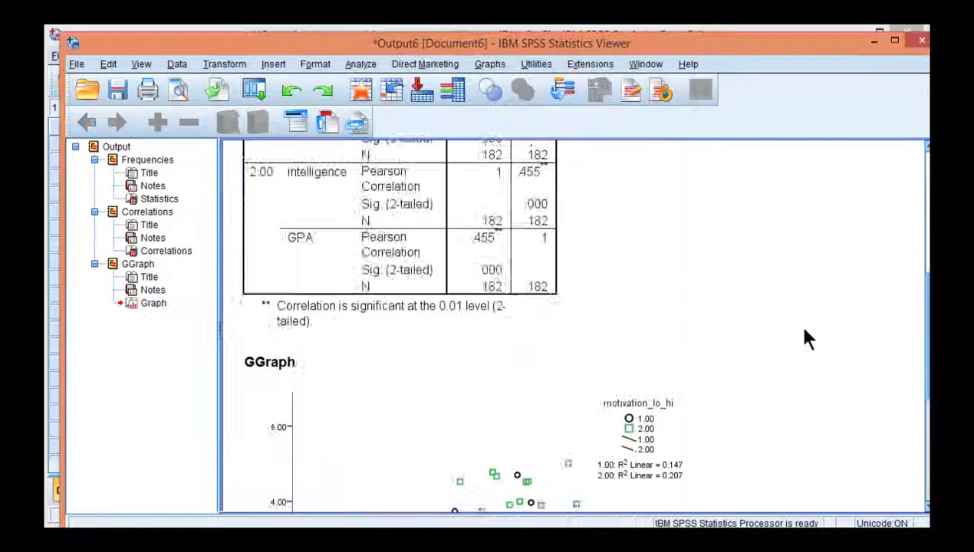
pyautogui.scroll(-6, 806, 337)
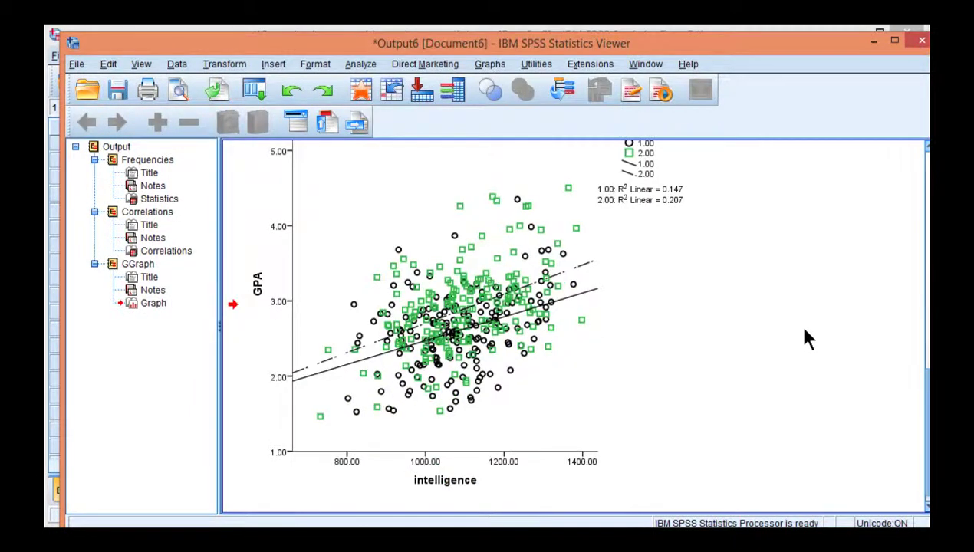
pyautogui.scroll(2, 806, 337)
pyautogui.scroll(-2, 805, 338)
pyautogui.click(541, 487)
pyautogui.scroll(2, 810, 299)
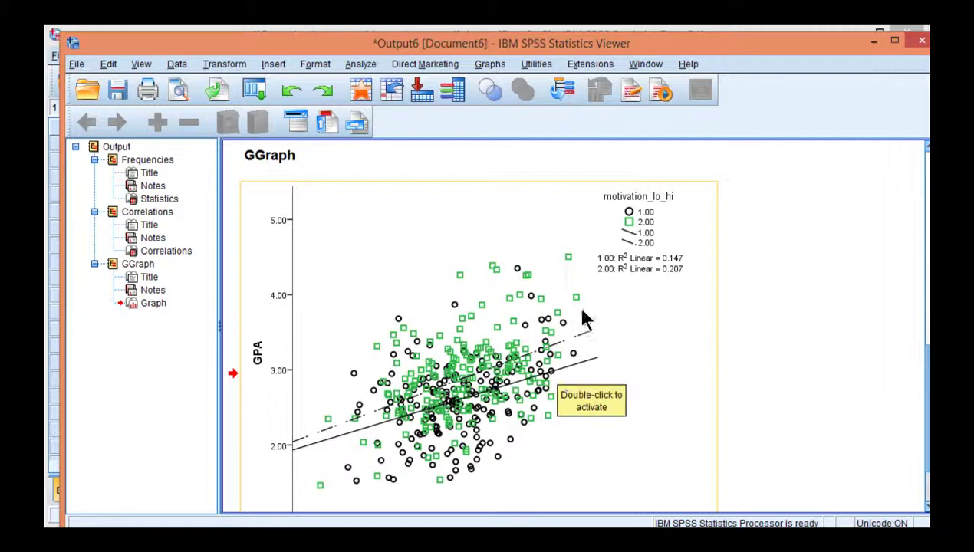
pyautogui.click(752, 320)
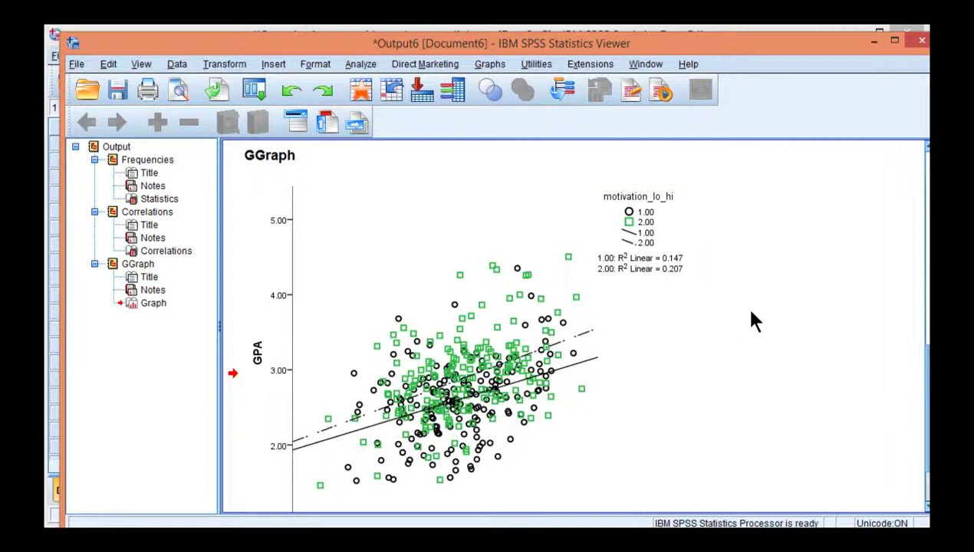
pyautogui.click(650, 271)
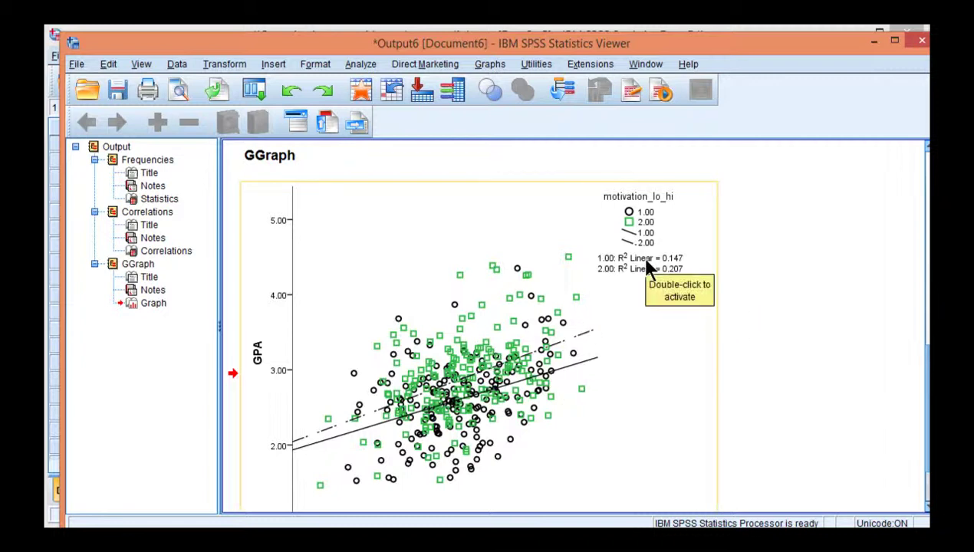
# Give the upper high-motivation fit line a dashed line style.
pyautogui.doubleClick(571, 373)
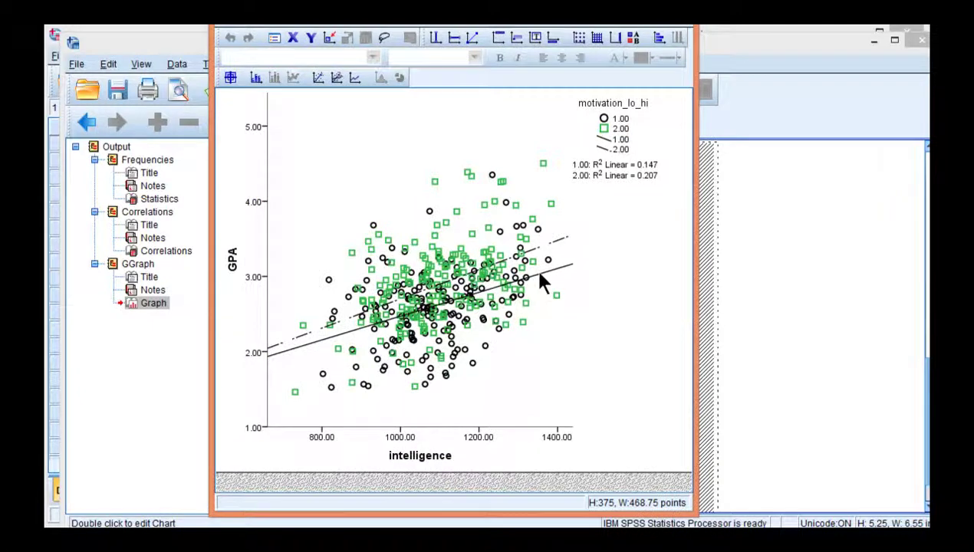
pyautogui.doubleClick(538, 251)
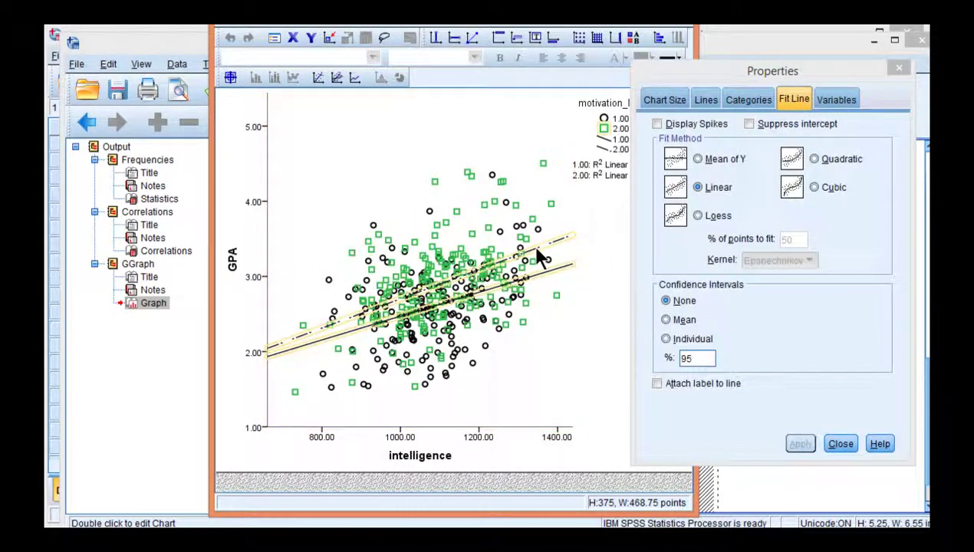
pyautogui.click(537, 250)
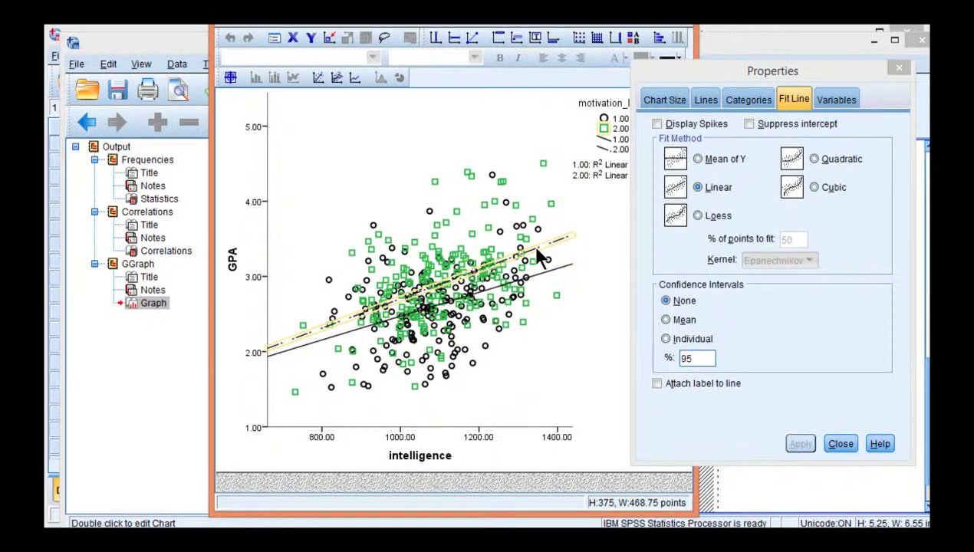
pyautogui.click(705, 104)
pyautogui.click(779, 201)
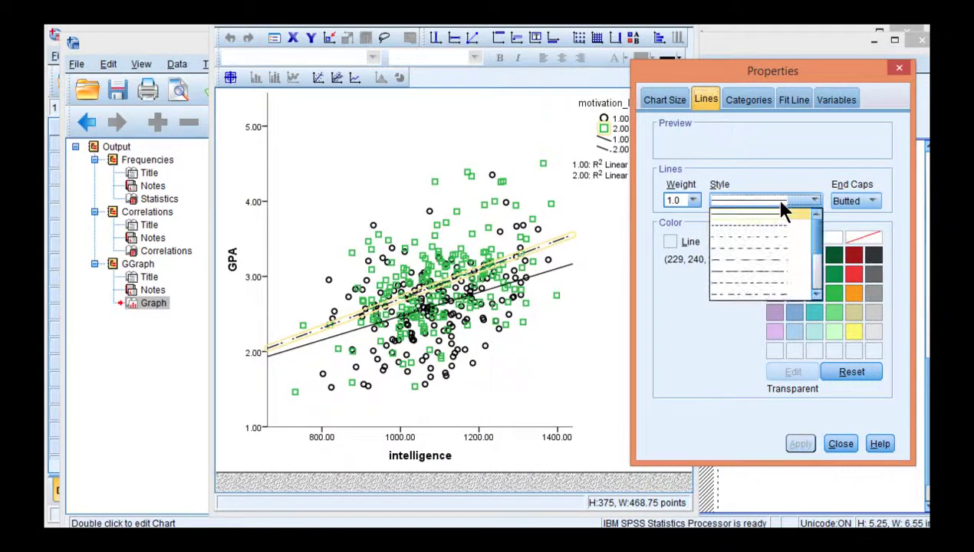
pyautogui.click(757, 261)
pyautogui.click(795, 445)
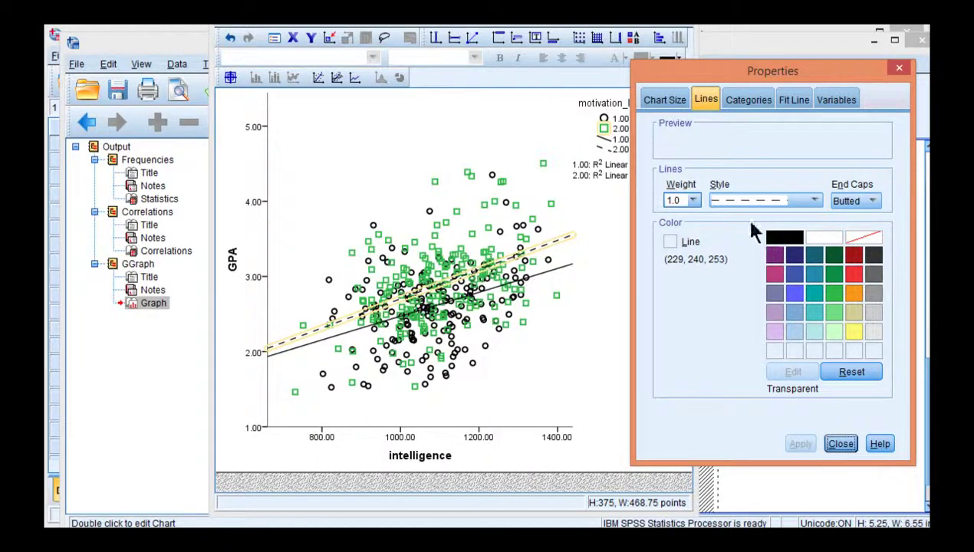
# Set both regression lines to weight 2.0 and close the Chart Editor.
pyautogui.click(557, 266)
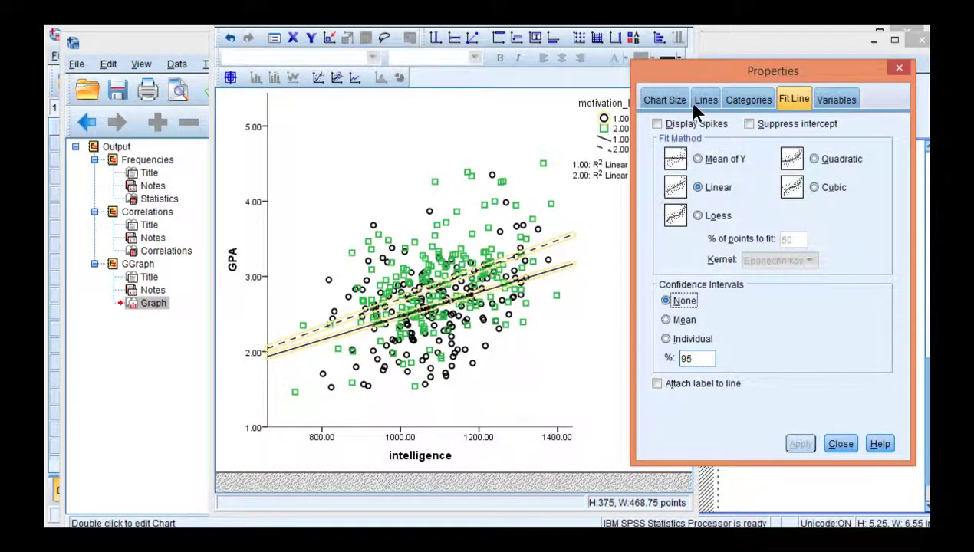
pyautogui.click(700, 100)
pyautogui.click(693, 201)
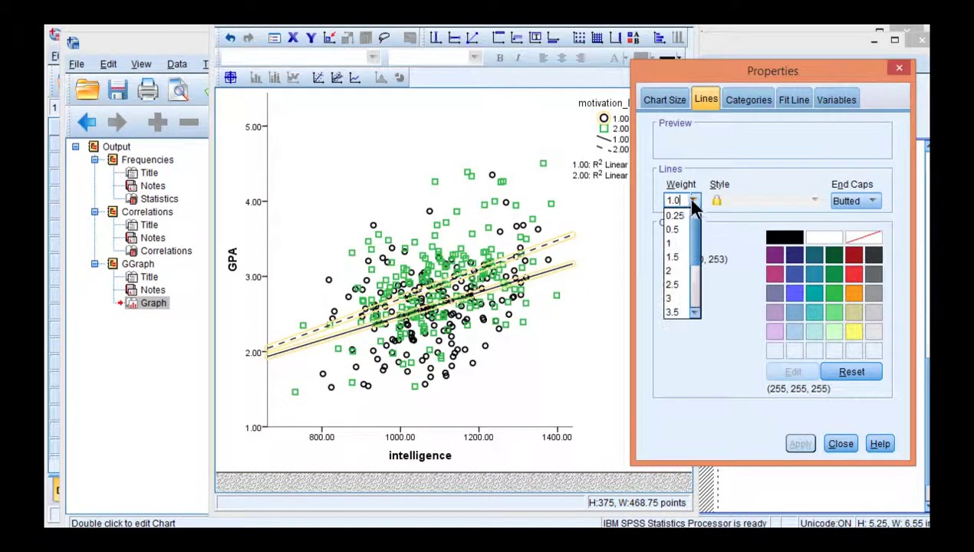
pyautogui.click(675, 256)
pyautogui.click(798, 444)
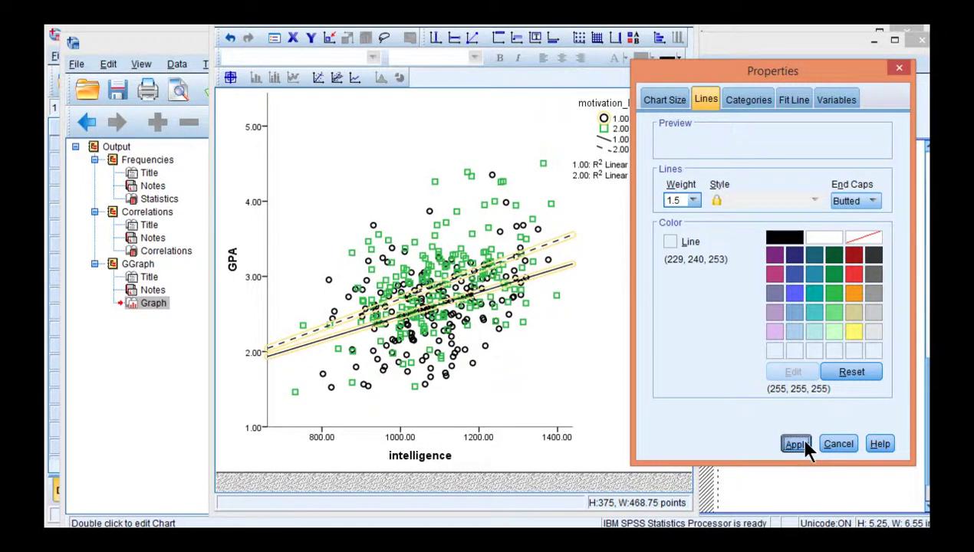
pyautogui.click(693, 201)
pyautogui.click(691, 200)
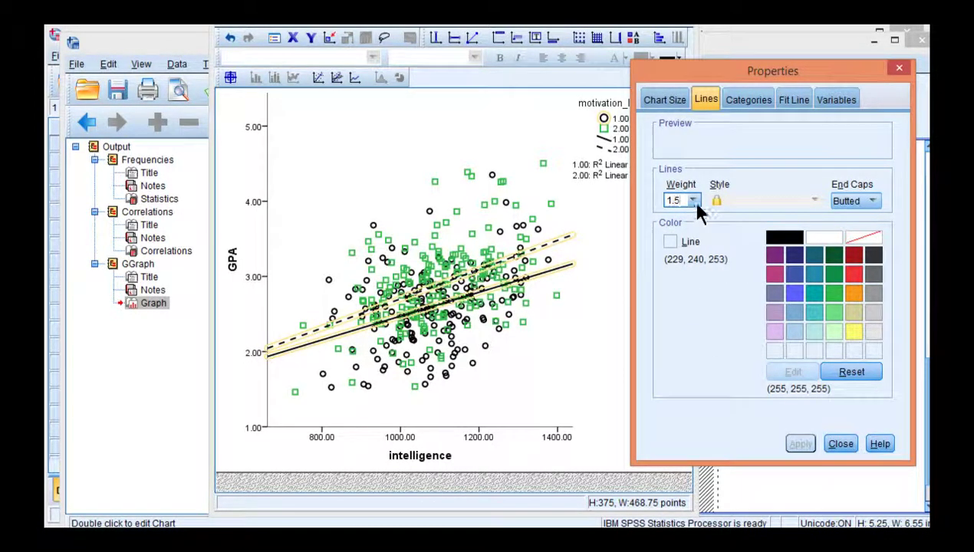
pyautogui.click(686, 201)
pyautogui.click(680, 271)
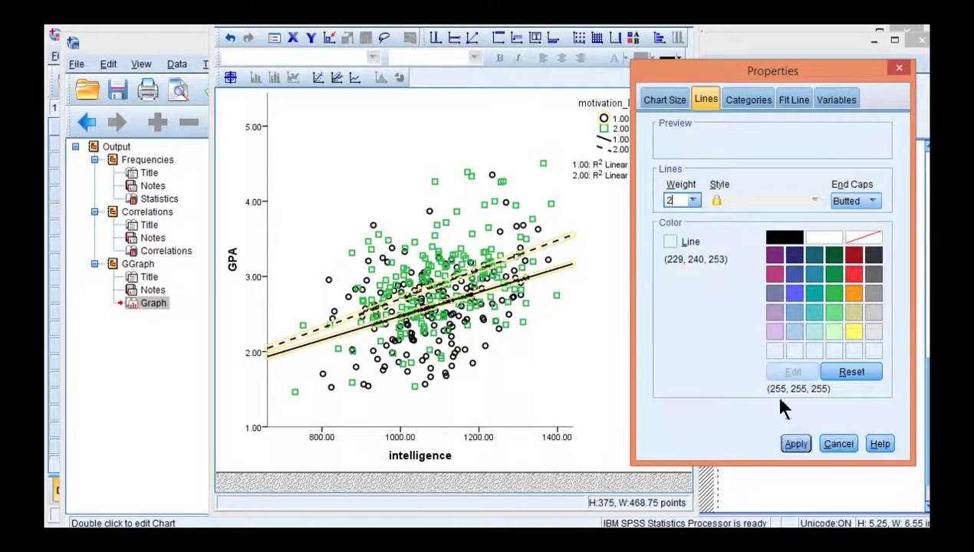
pyautogui.click(796, 445)
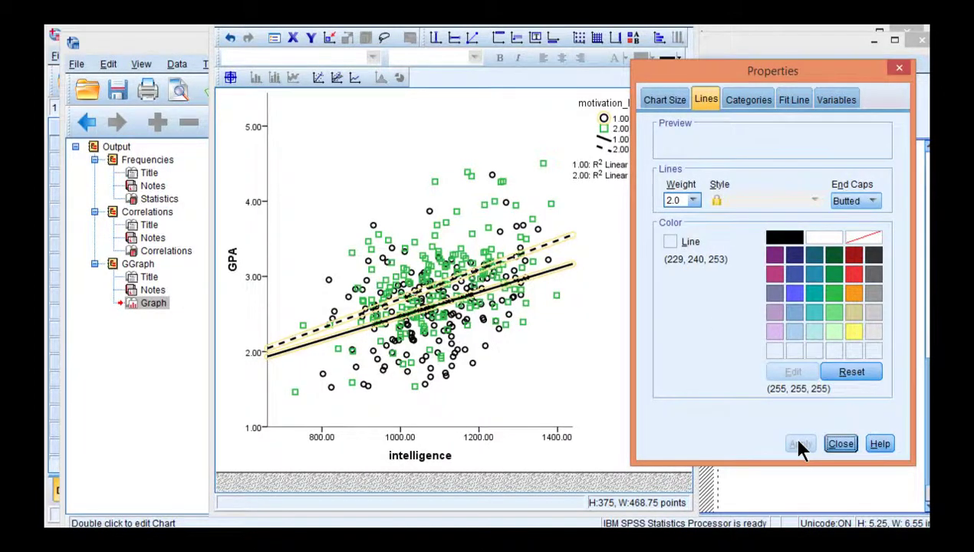
pyautogui.click(840, 445)
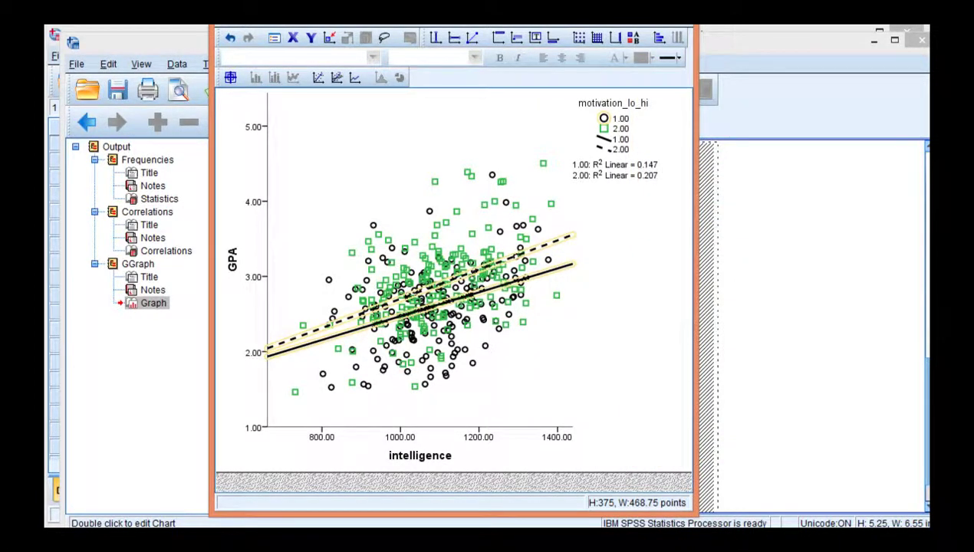
pyautogui.scroll(-5, 740, 326)
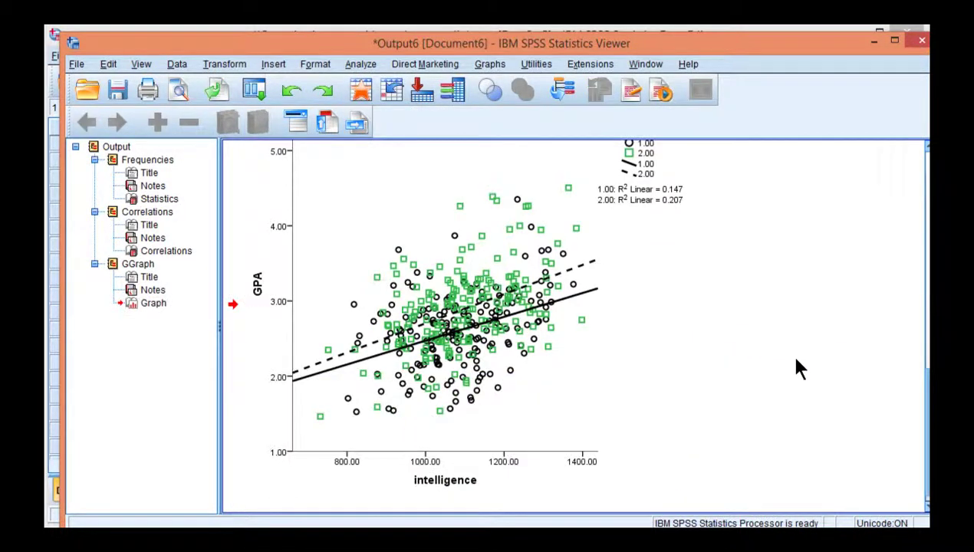
pyautogui.scroll(1, 795, 369)
pyautogui.scroll(-1, 796, 369)
pyautogui.click(540, 447)
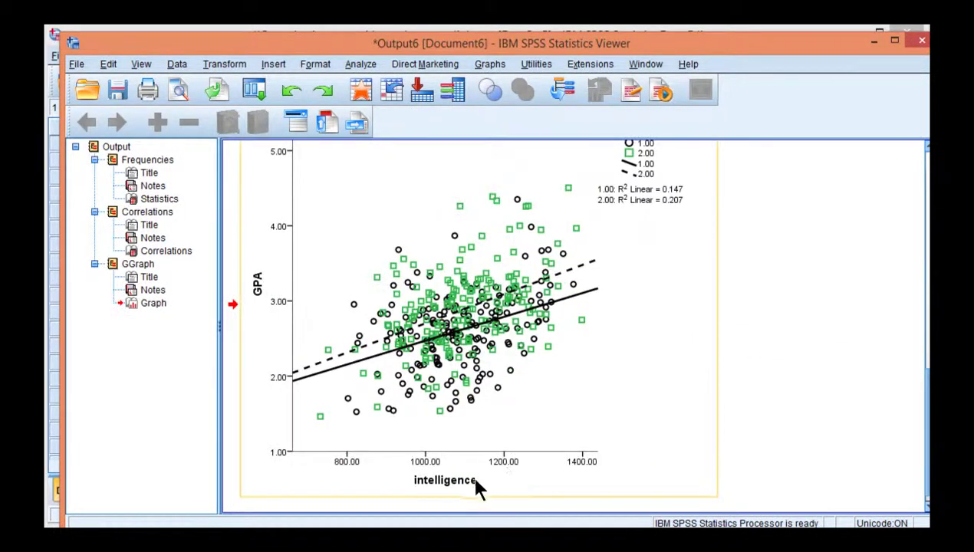
pyautogui.click(750, 391)
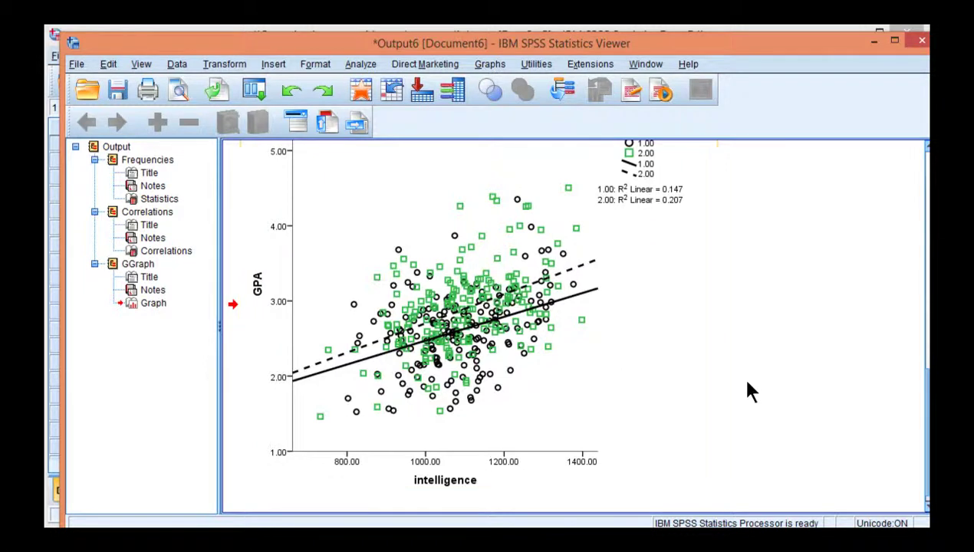
pyautogui.scroll(1, 750, 392)
pyautogui.click(714, 370)
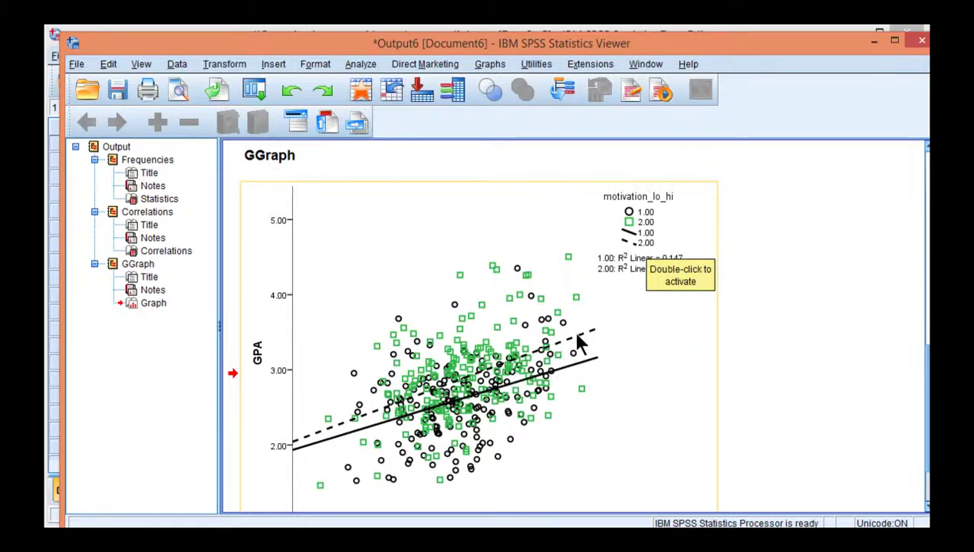
pyautogui.scroll(10, 579, 353)
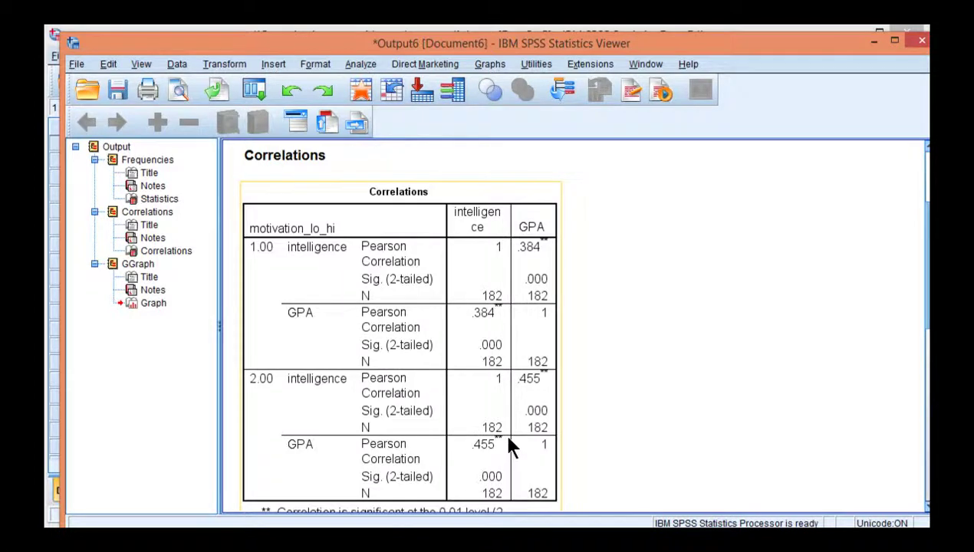
pyautogui.scroll(-10, 508, 441)
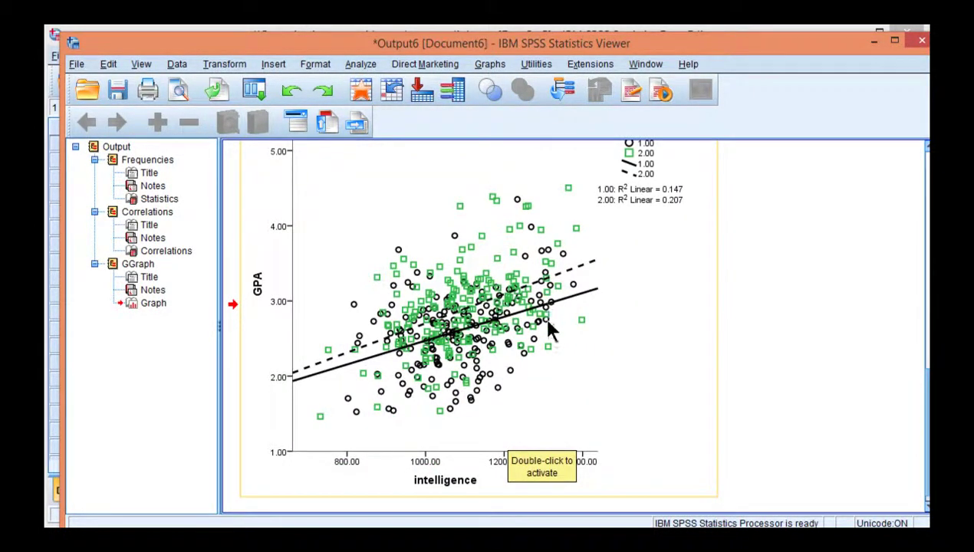
pyautogui.scroll(5, 537, 337)
pyautogui.scroll(2, 529, 323)
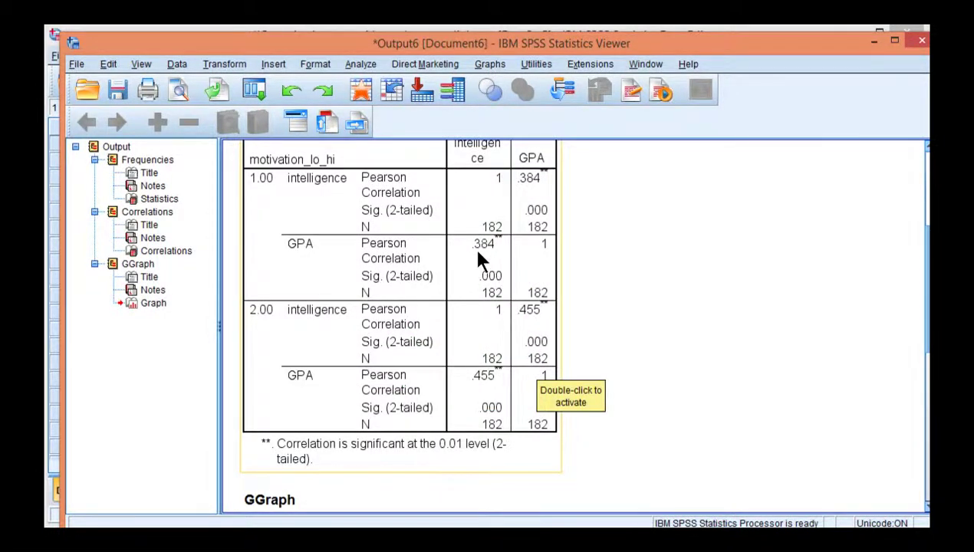
pyautogui.scroll(-10, 483, 270)
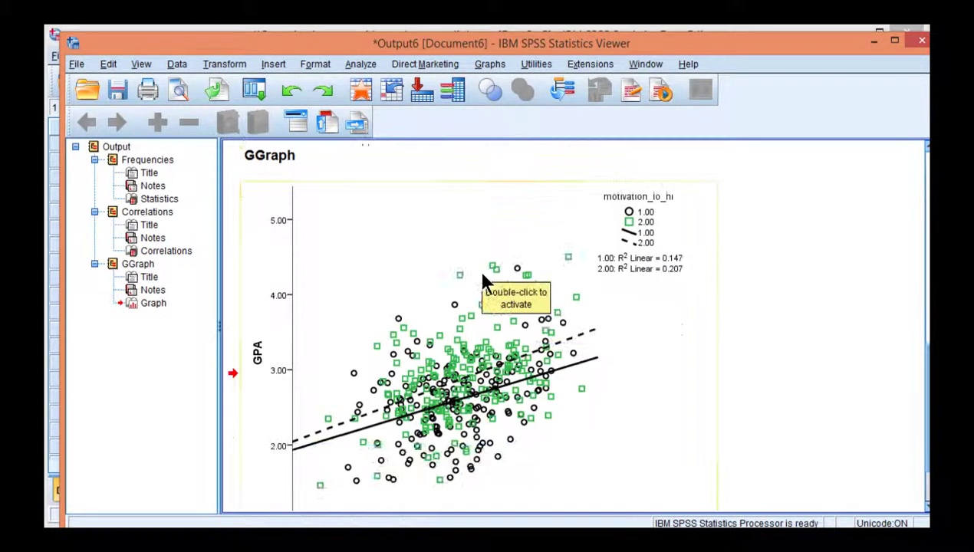
pyautogui.scroll(-2, 482, 276)
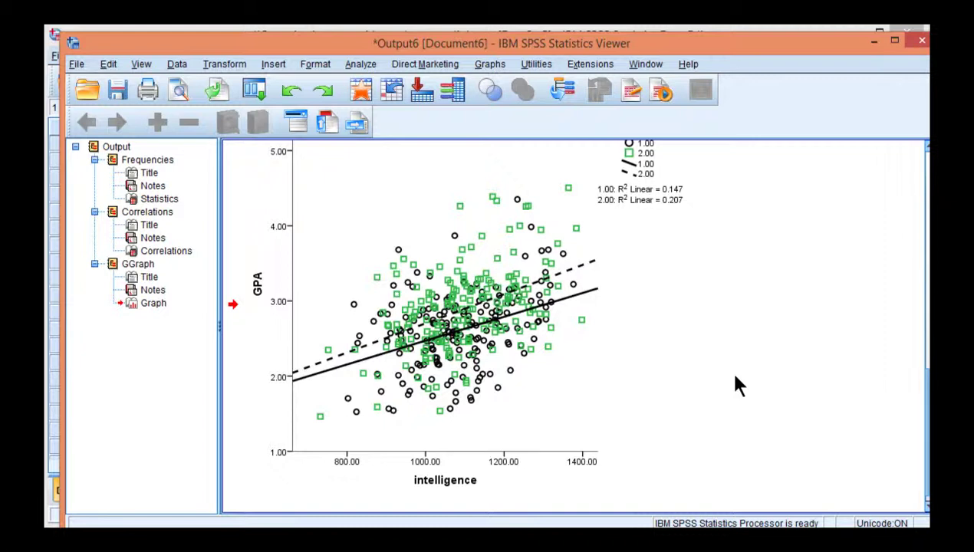
pyautogui.click(705, 411)
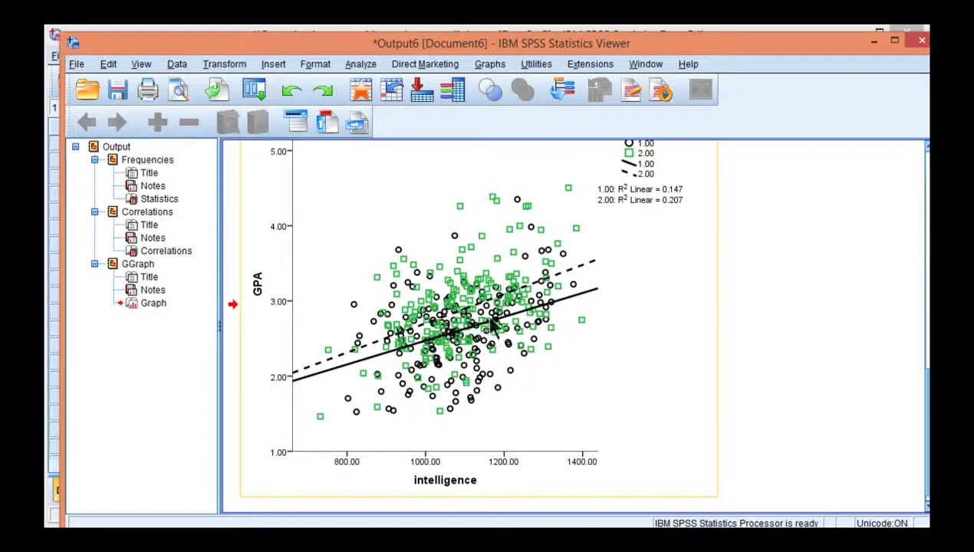
pyautogui.doubleClick(549, 315)
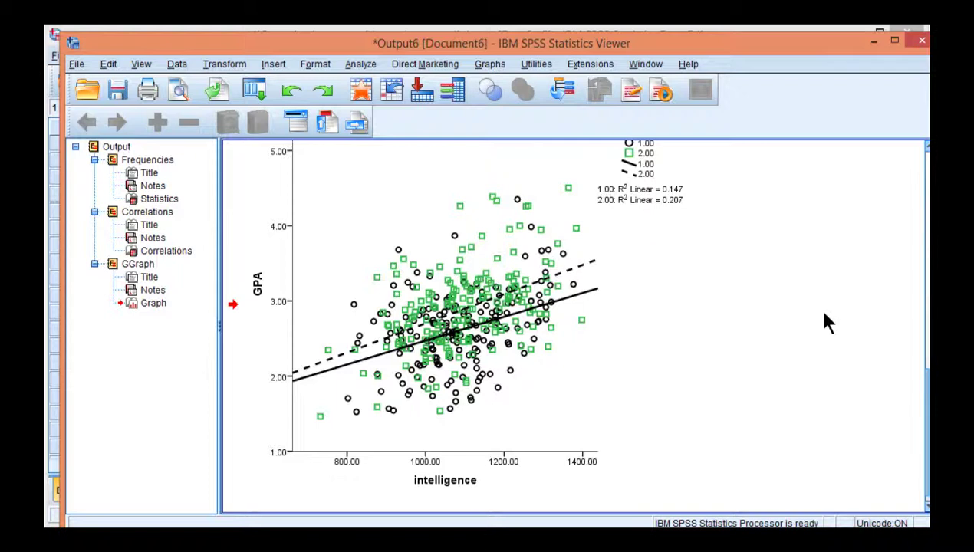
pyautogui.click(518, 342)
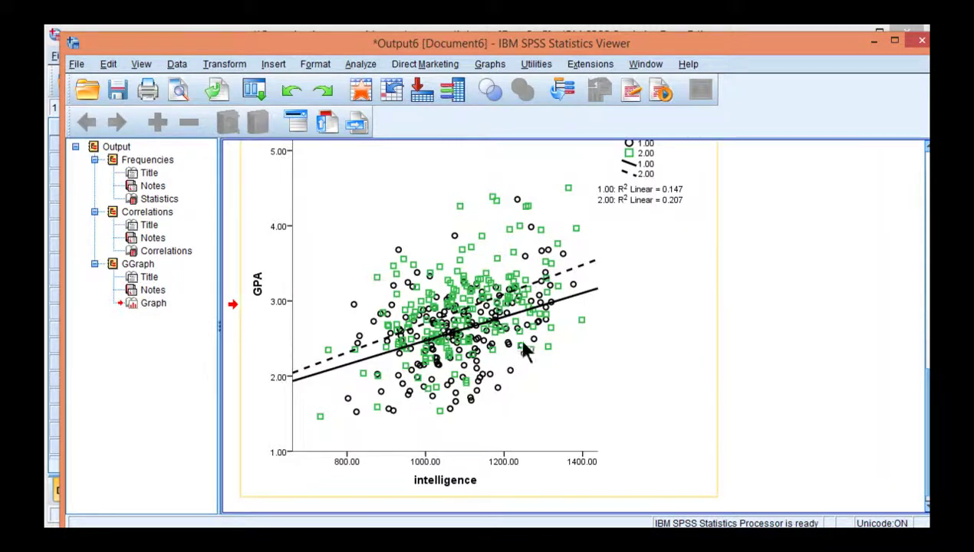
pyautogui.click(756, 341)
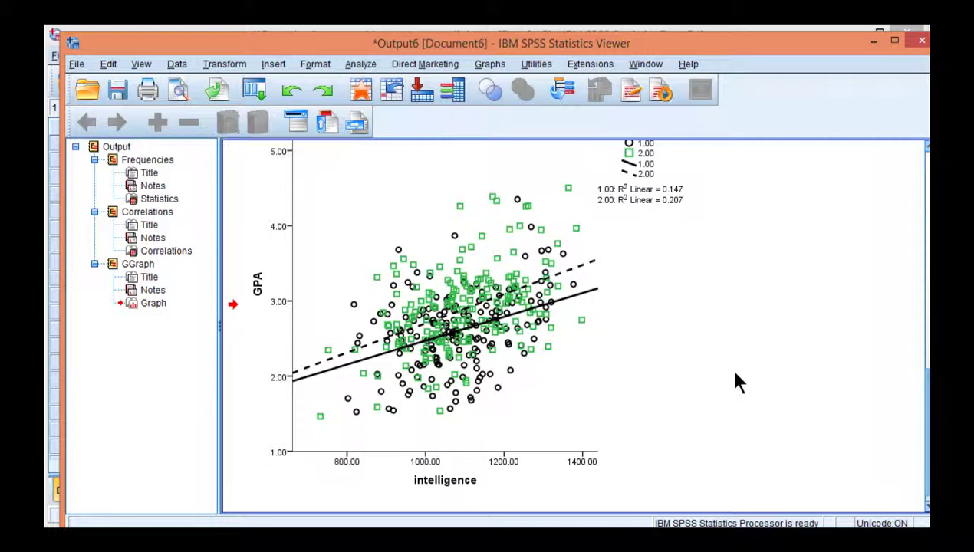
pyautogui.click(691, 384)
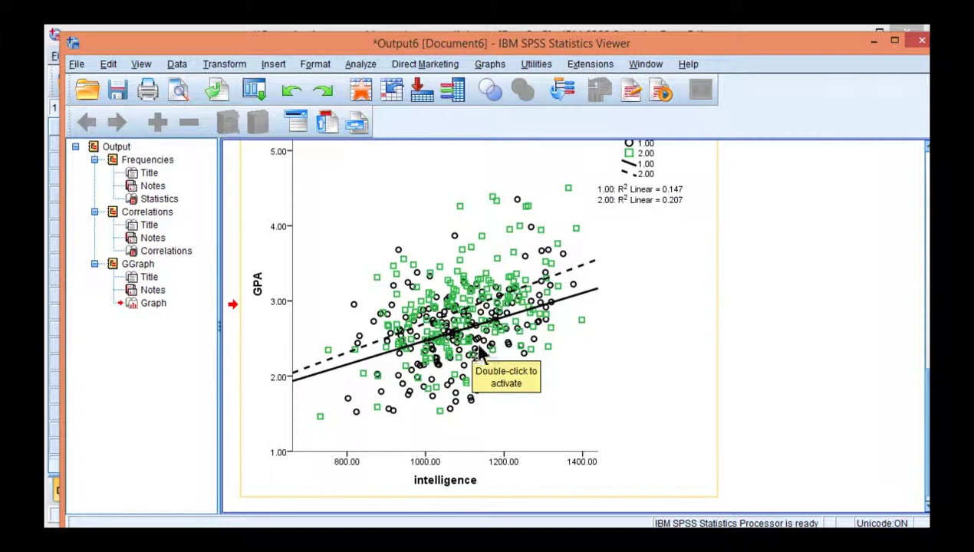
pyautogui.click(764, 304)
pyautogui.click(594, 372)
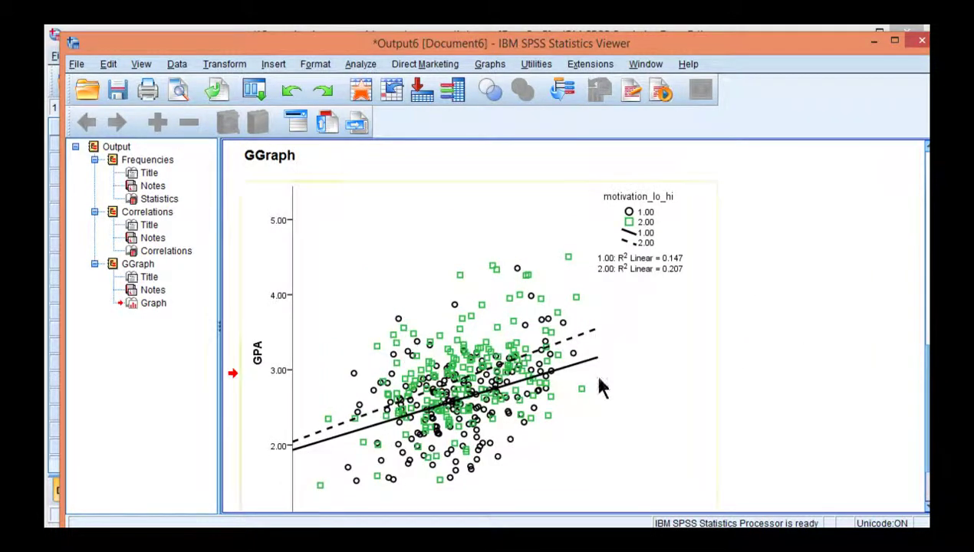
pyautogui.scroll(-2, 541, 373)
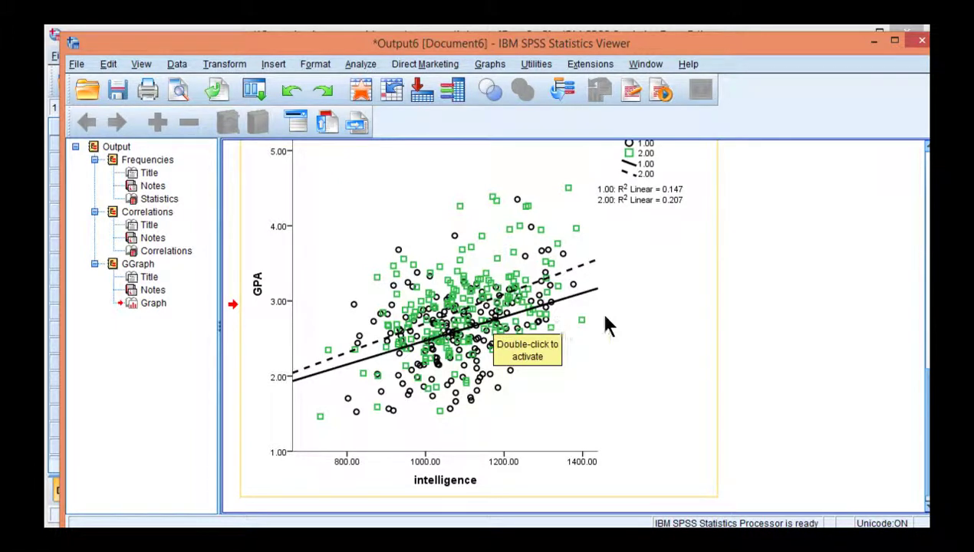
pyautogui.click(807, 331)
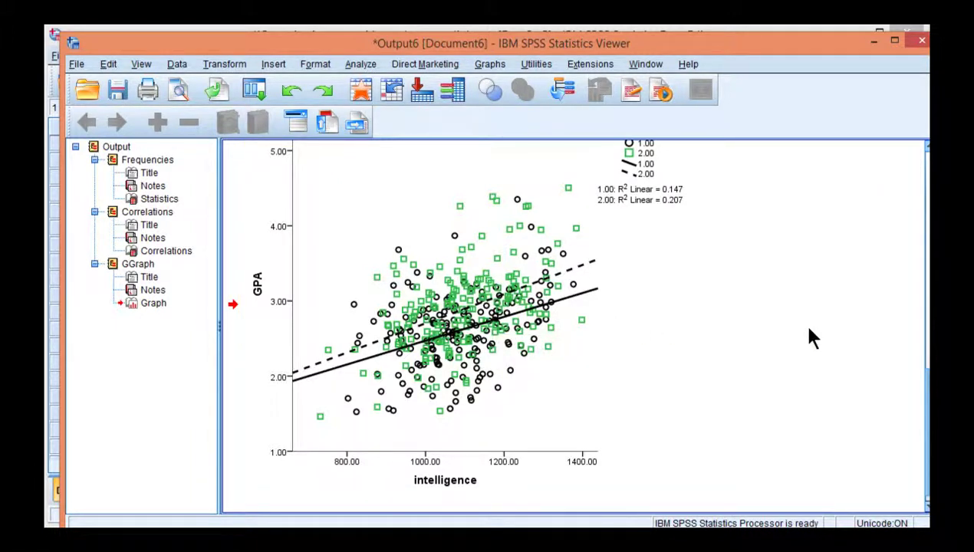
pyautogui.click(560, 359)
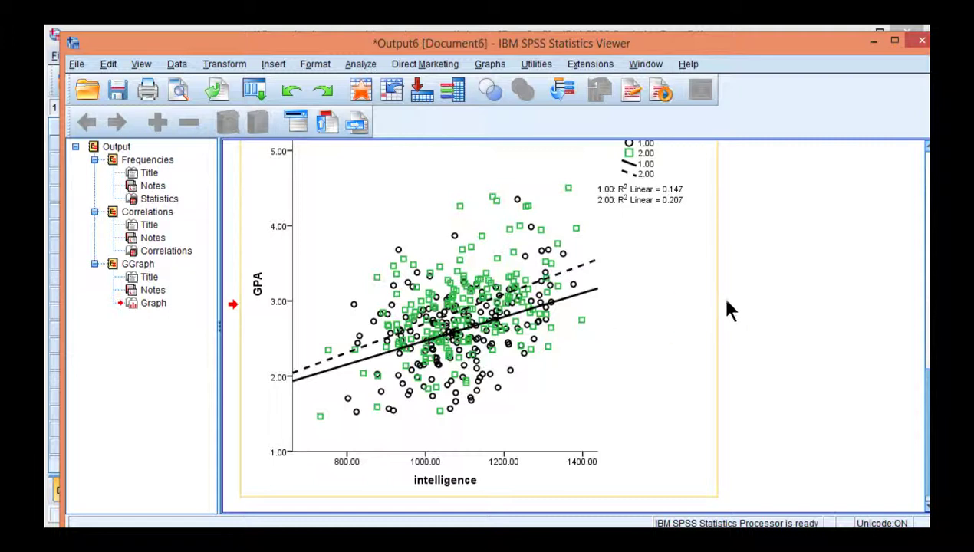
pyautogui.click(792, 294)
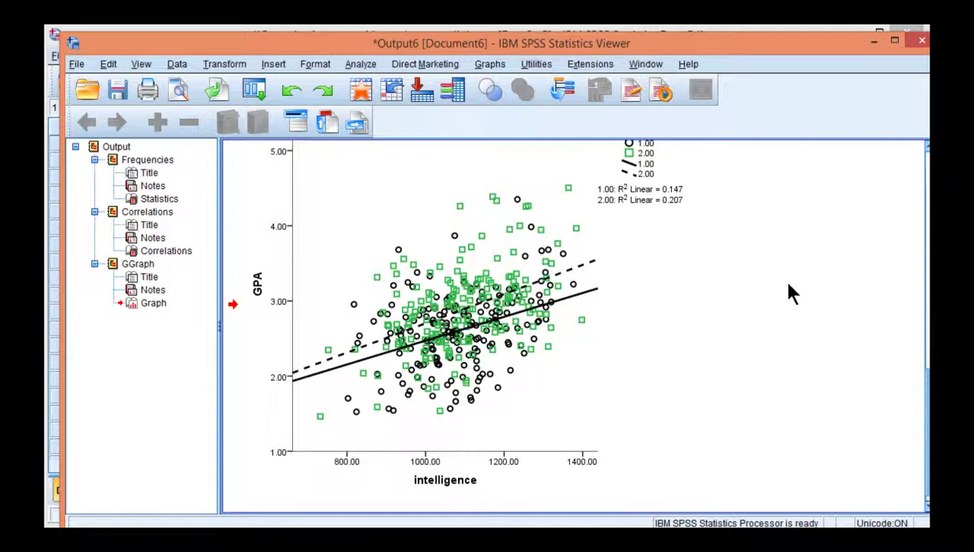